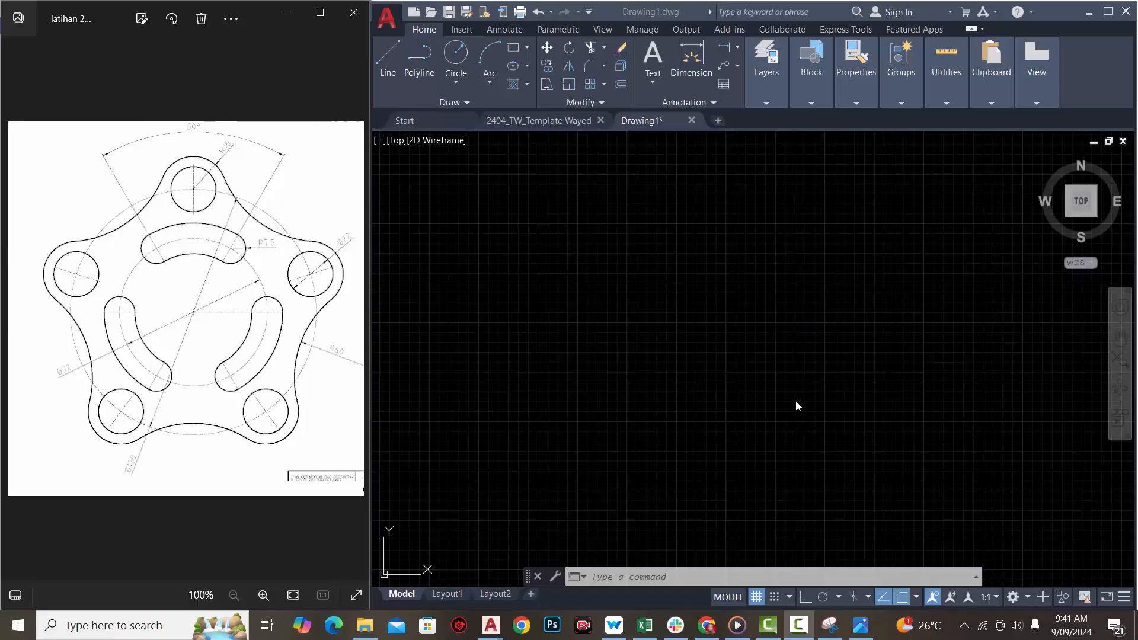
# Draw a circle with a diameter of 72 in the empty drawing area.
pyautogui.click(671, 358)
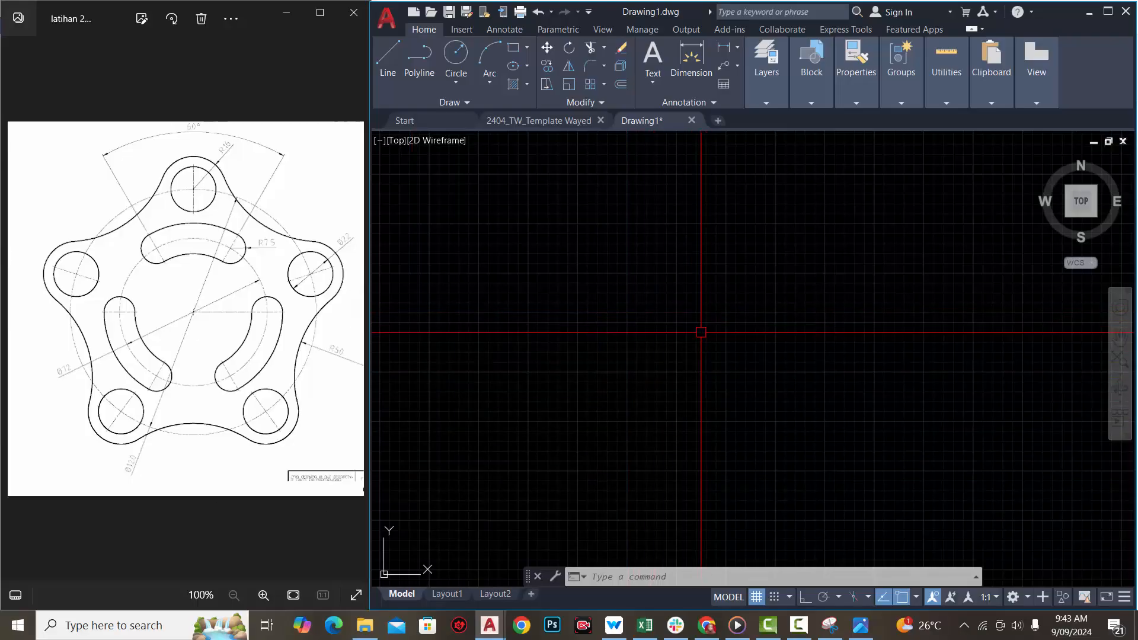
pyautogui.write('c')
pyautogui.press('Return')
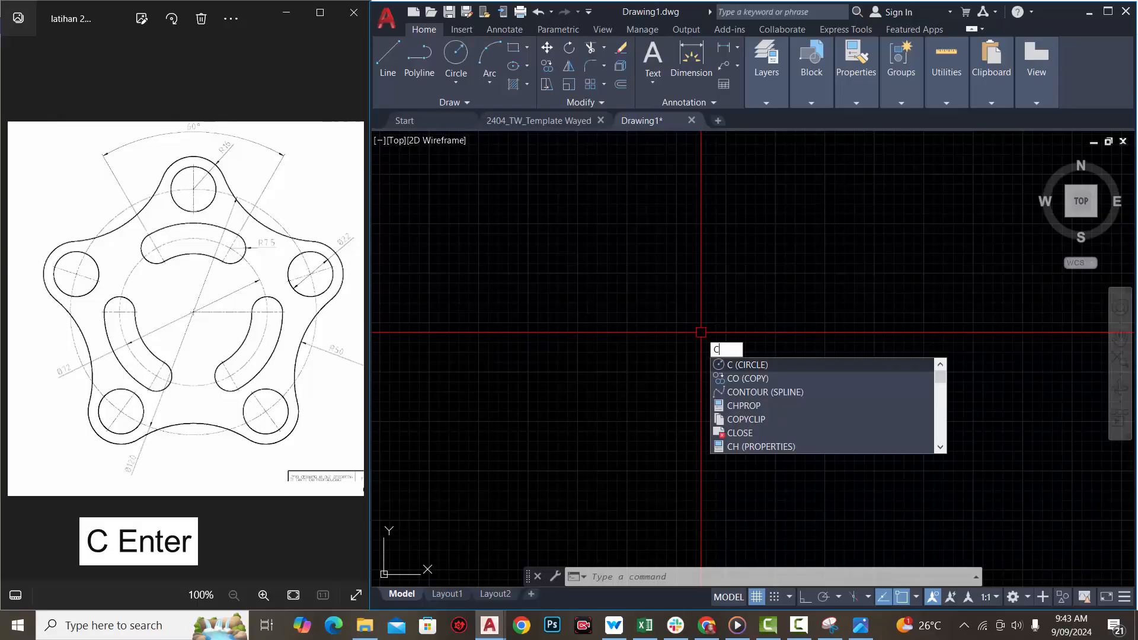
pyautogui.click(650, 325)
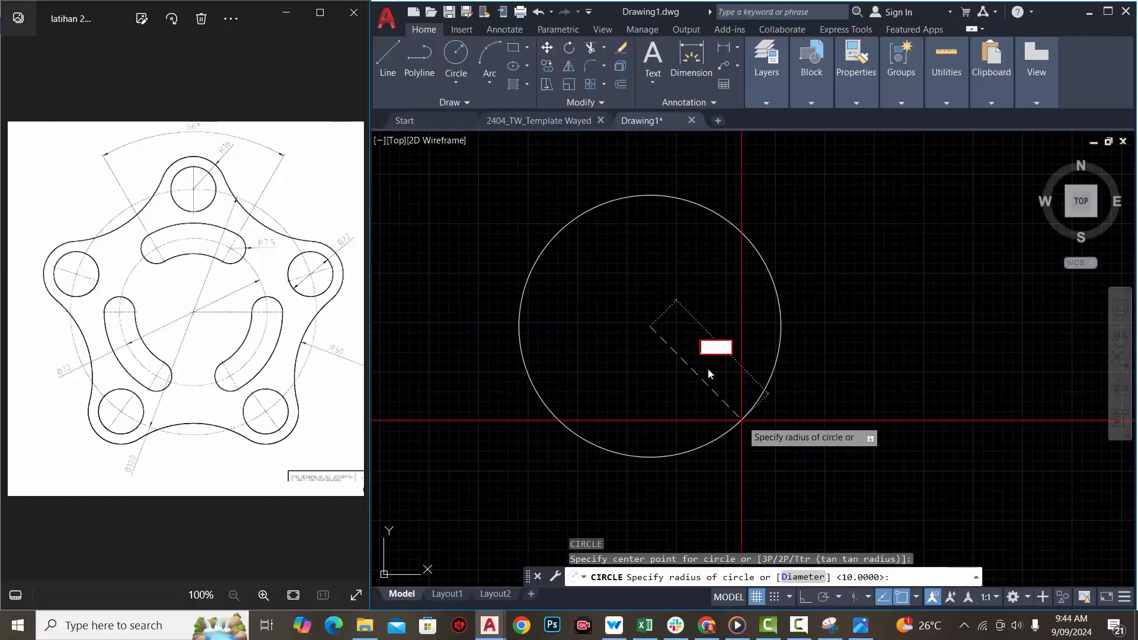
pyautogui.write('d')
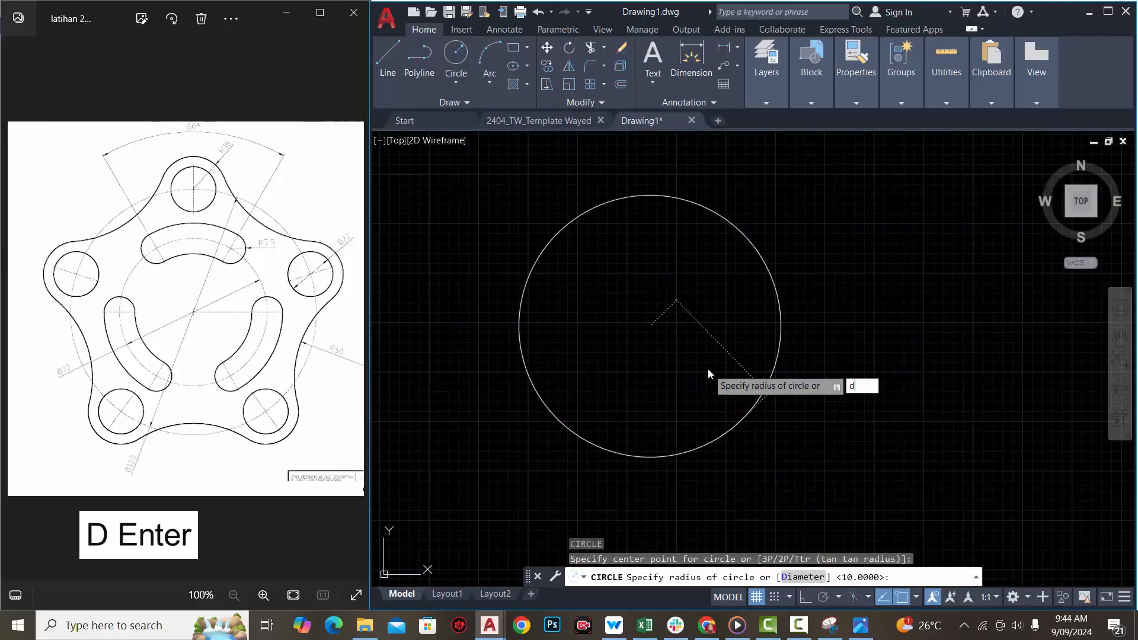
pyautogui.press('Return')
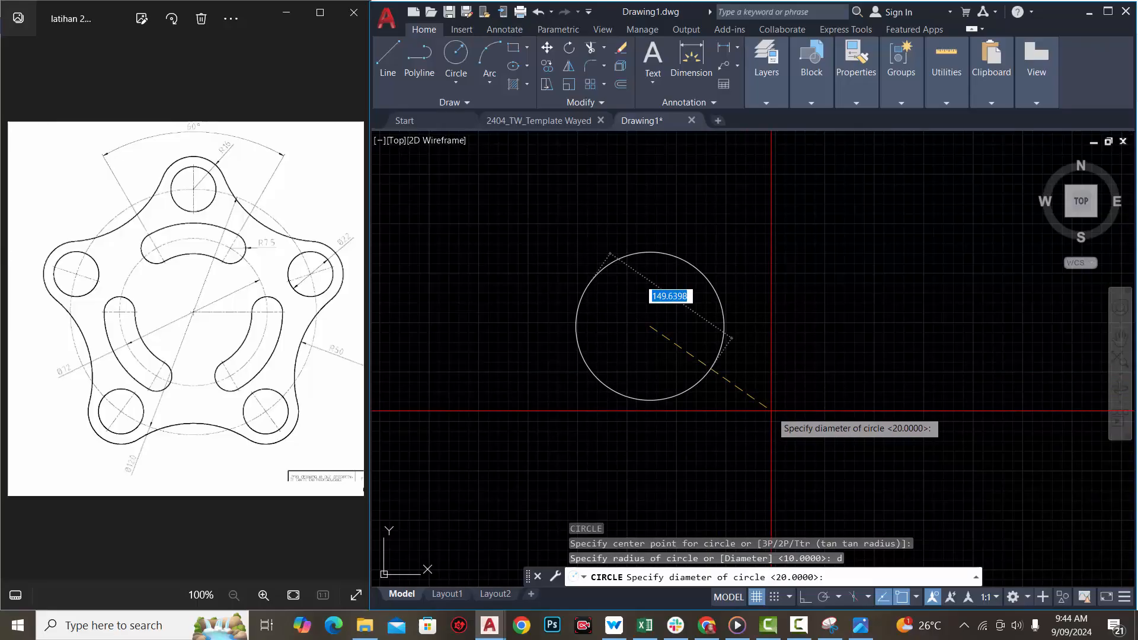
pyautogui.write('72')
pyautogui.press('Return')
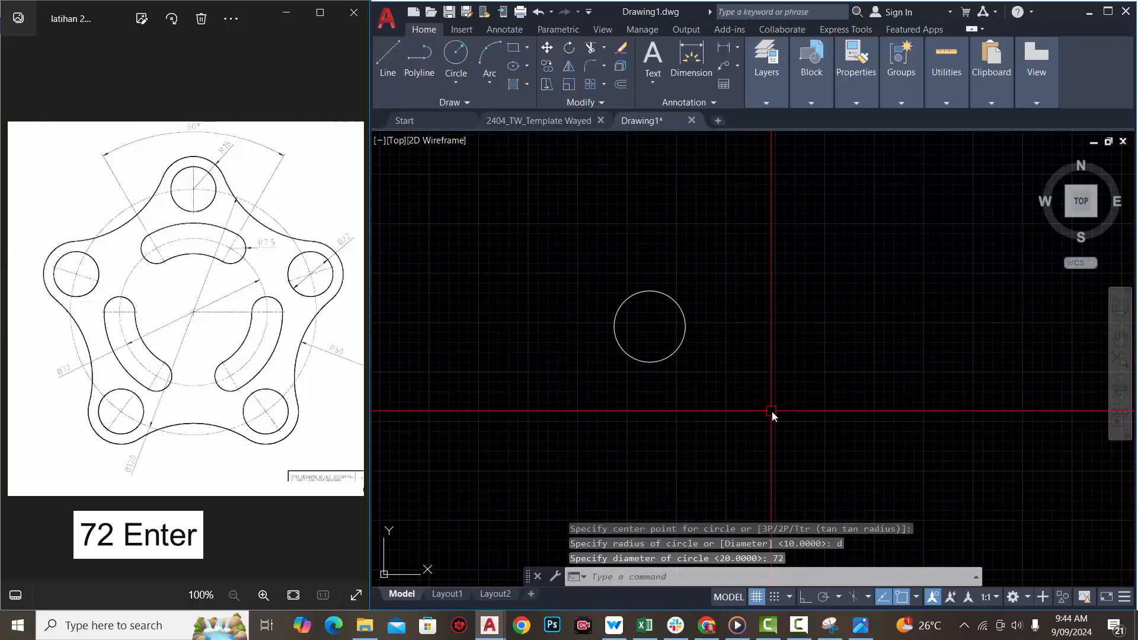
# Draw a circle with a diameter of 120 concentric with the 72 diameter circle.
pyautogui.scroll(3, 635, 325)
pyautogui.scroll(-2, 612, 173)
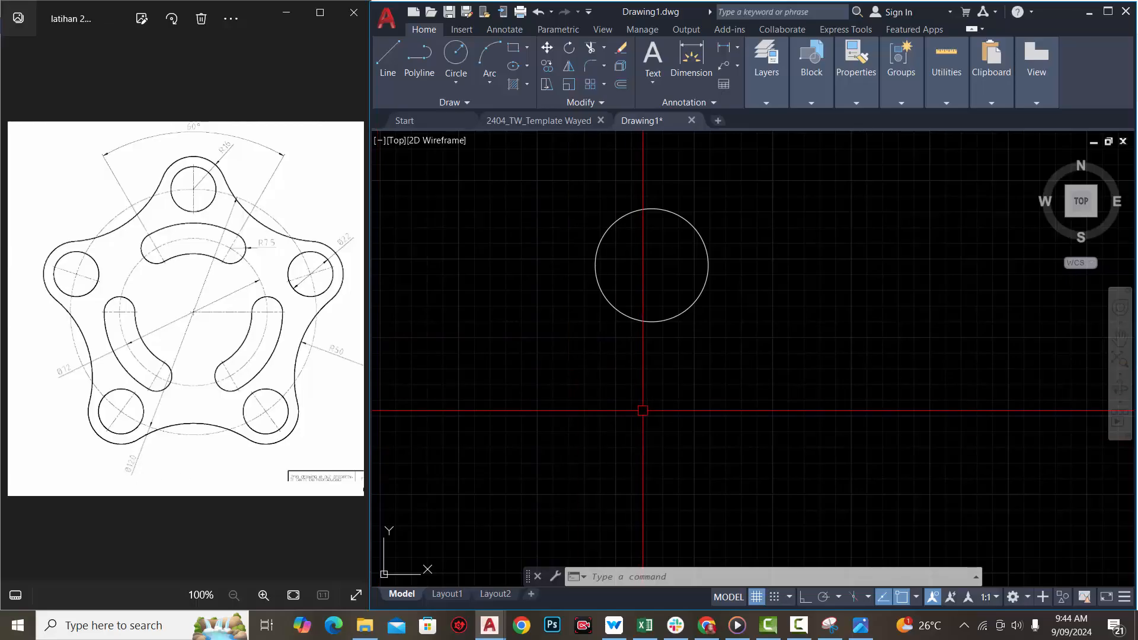
pyautogui.write('c')
pyautogui.press('Return')
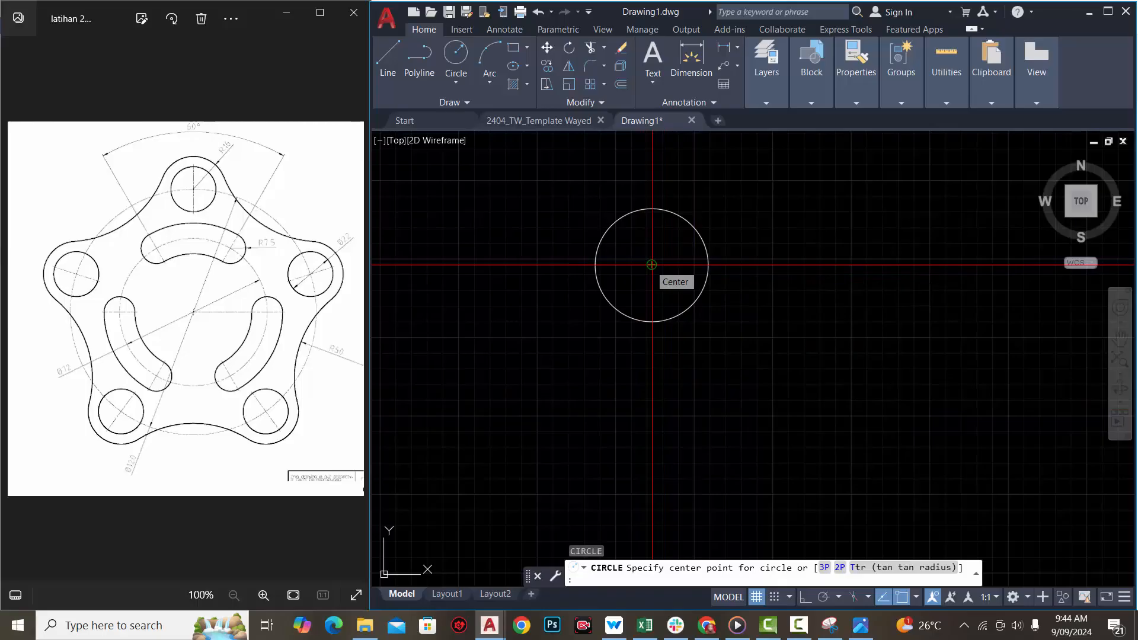
pyautogui.click(651, 265)
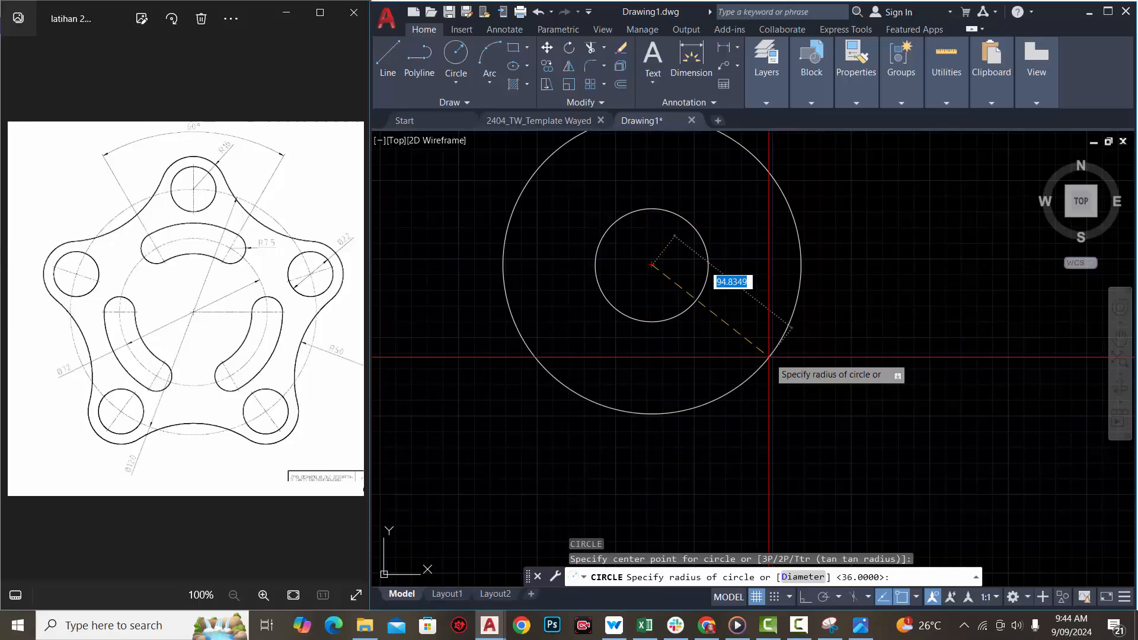
pyautogui.write('d')
pyautogui.press('Return')
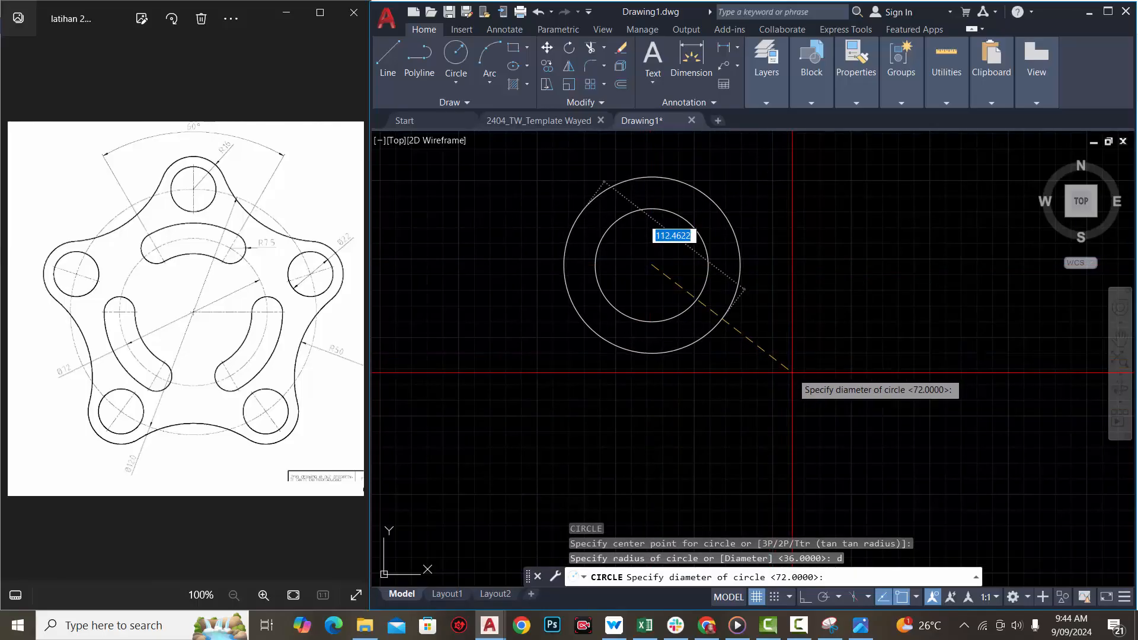
pyautogui.write('12')
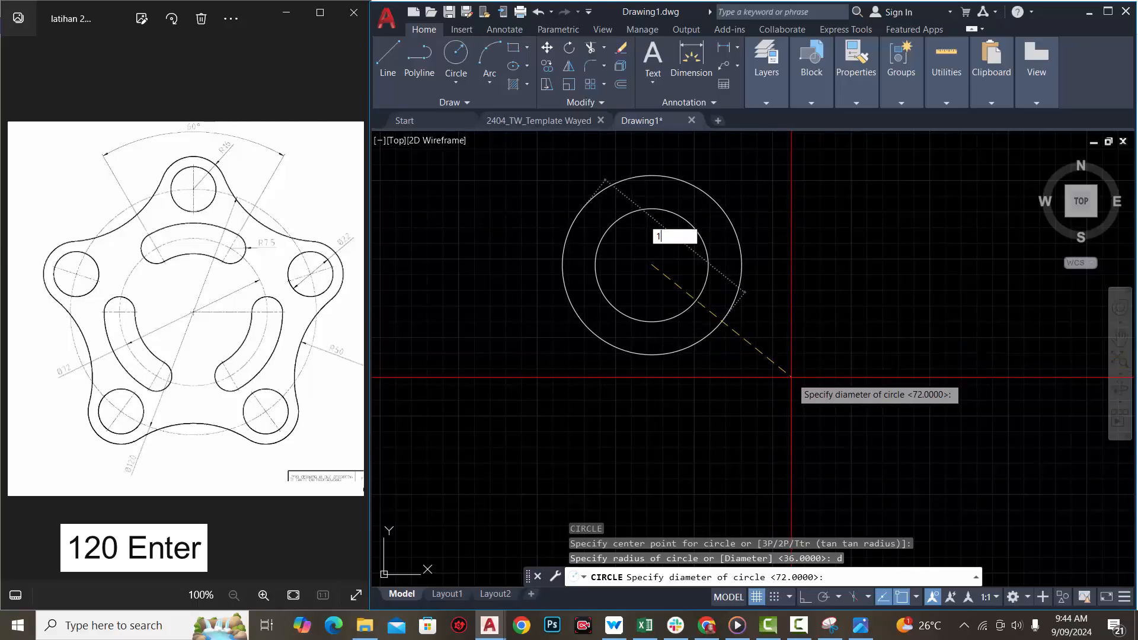
pyautogui.press('Return')
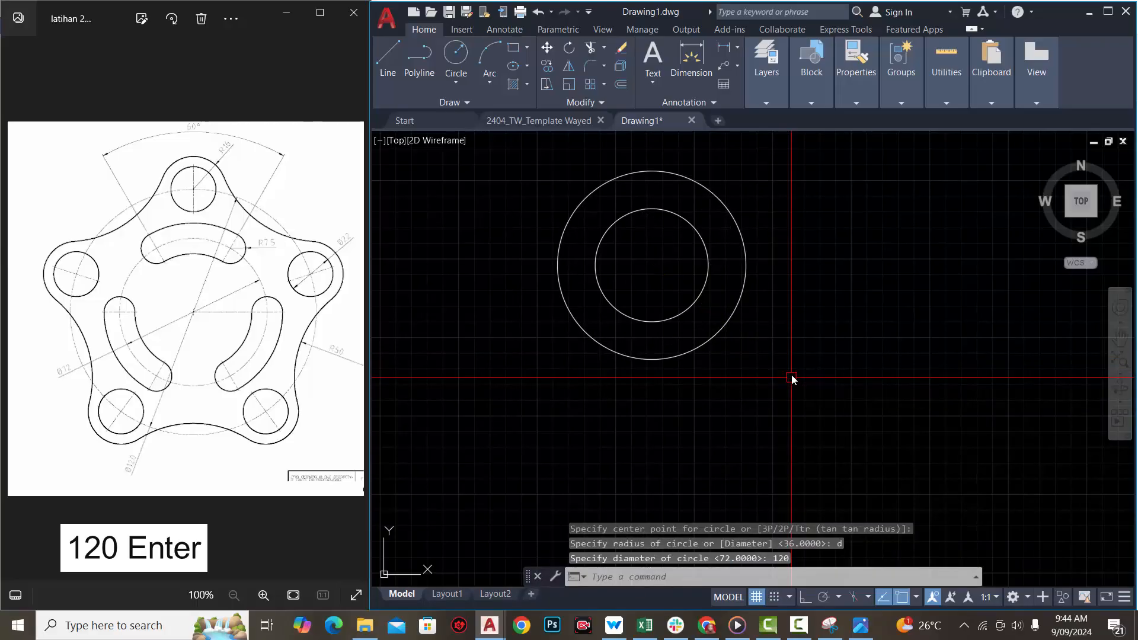
# Draw a circle with a diameter of 22 centred on the top quadrant of the 120 diameter circle.
pyautogui.scroll(2, 791, 377)
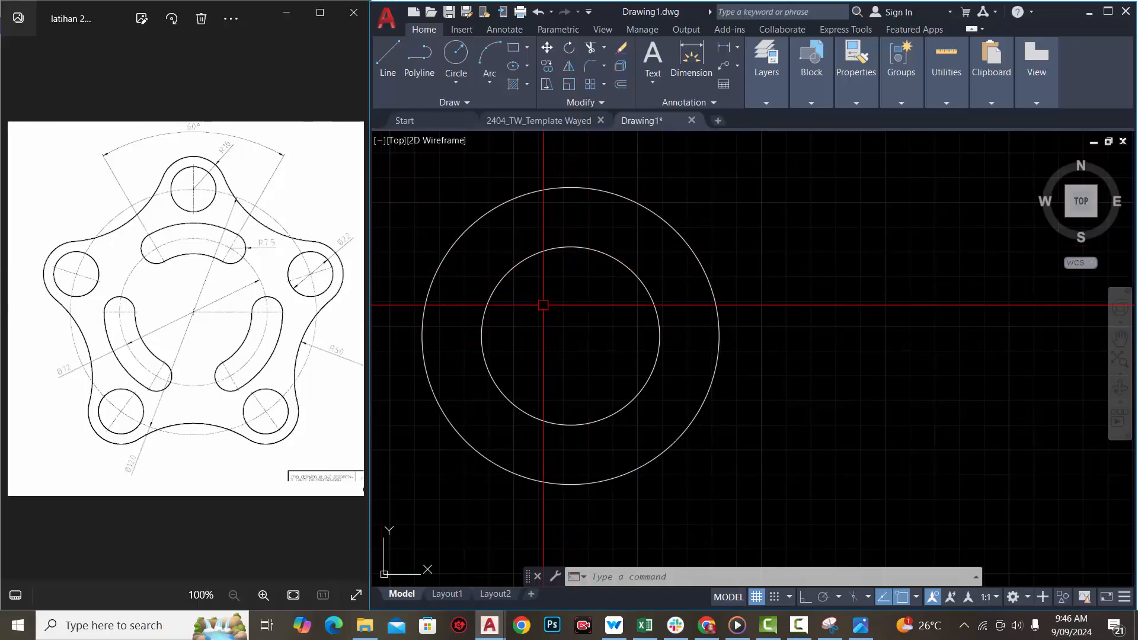
pyautogui.write('C')
pyautogui.press('Return')
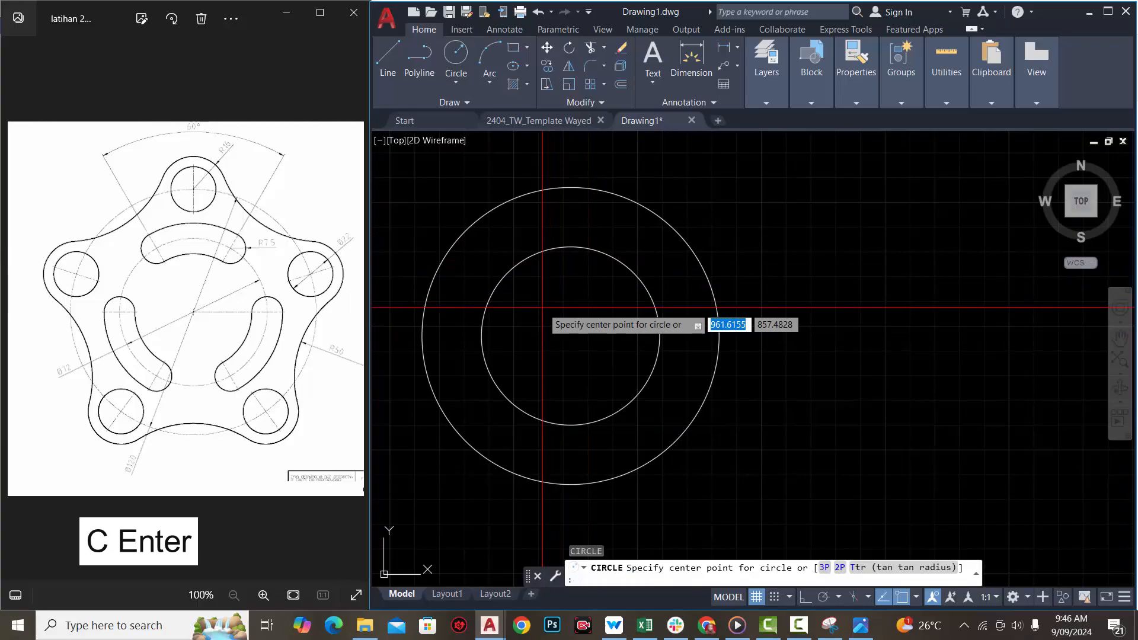
pyautogui.click(570, 187)
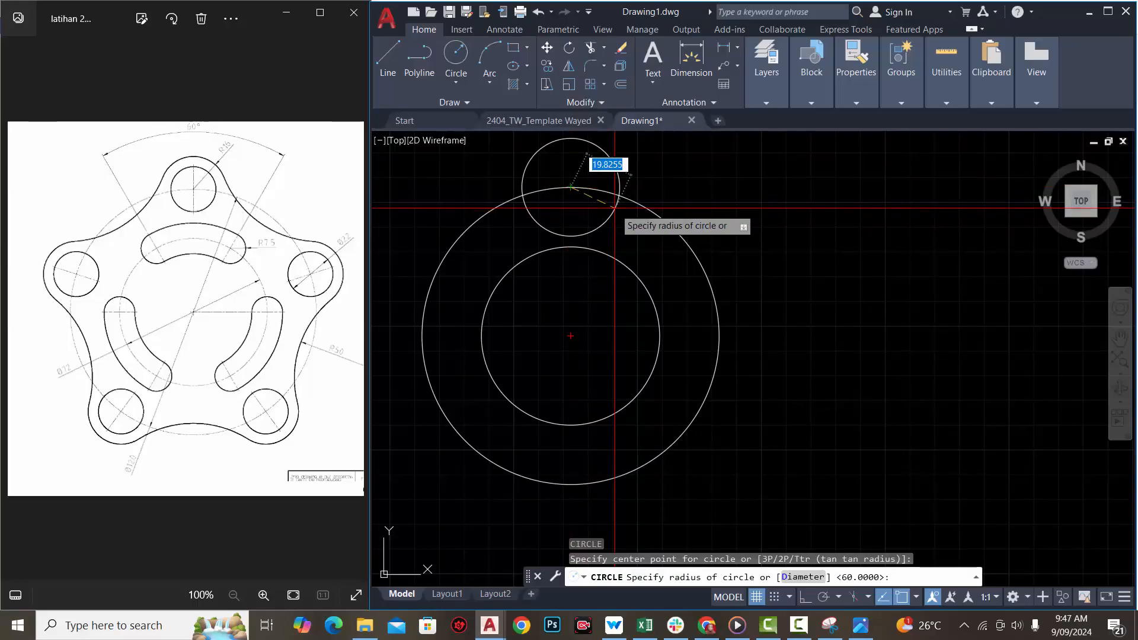
pyautogui.write('d')
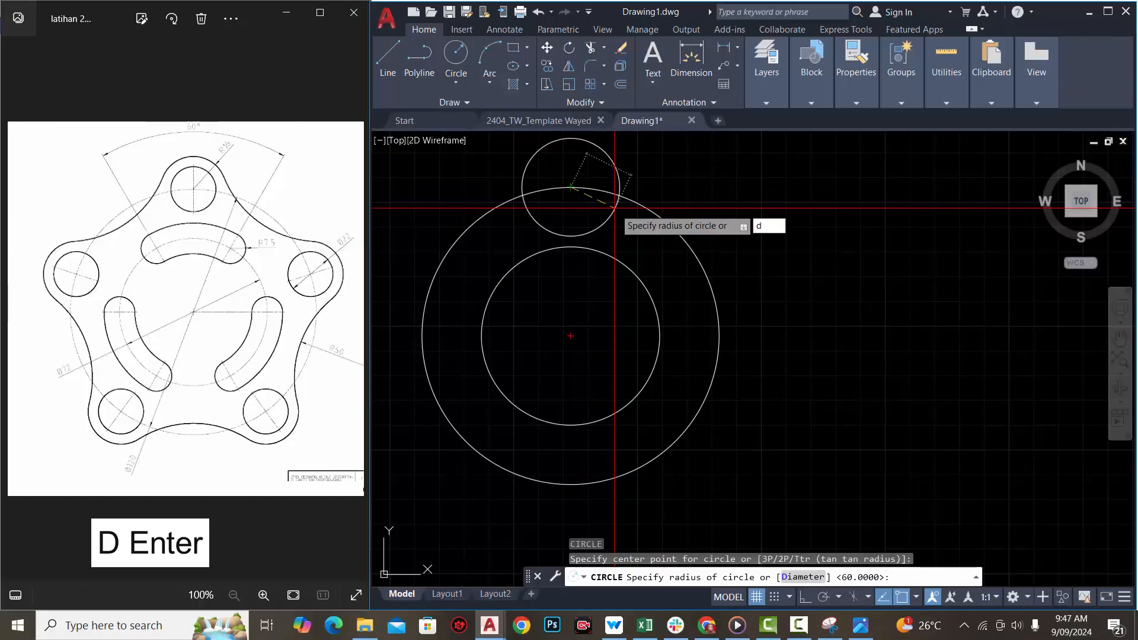
pyautogui.press('Return')
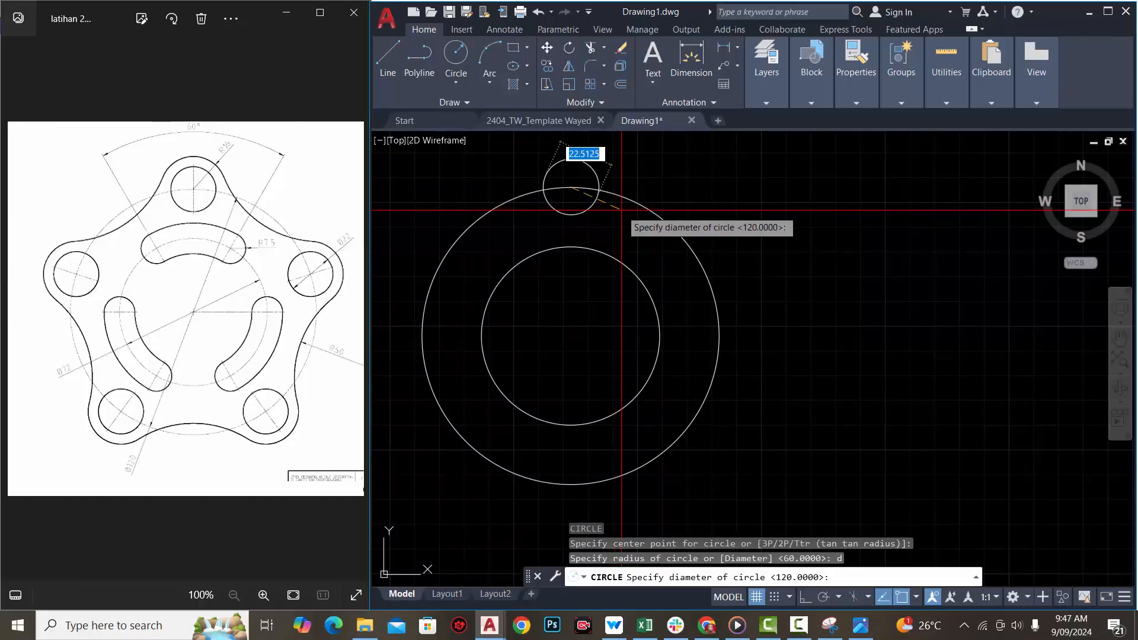
pyautogui.write('22')
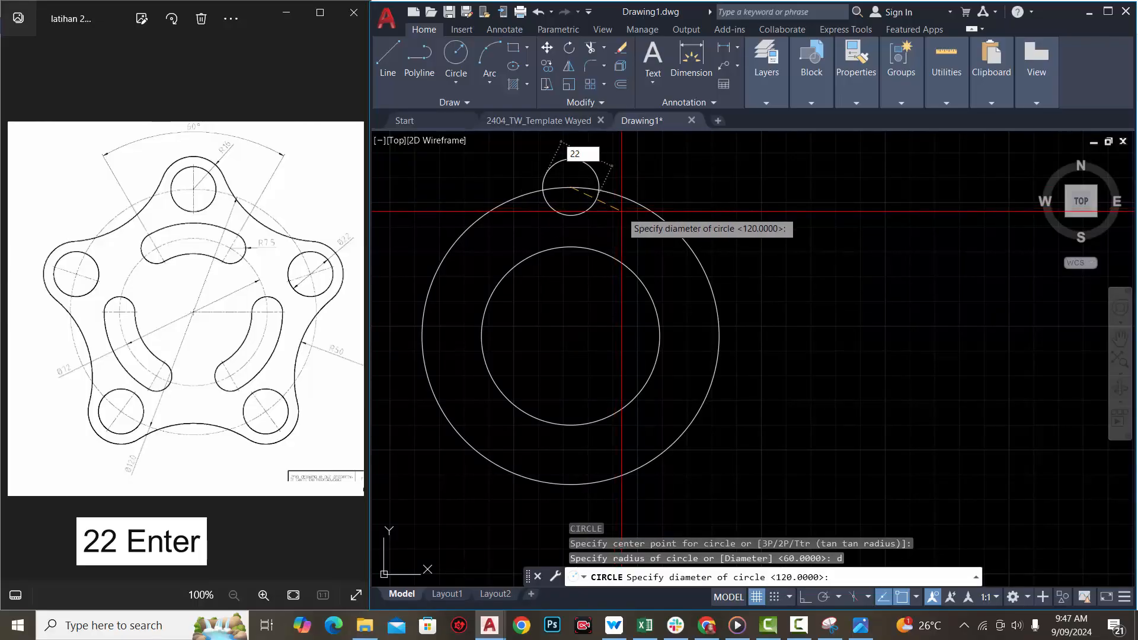
pyautogui.press('Return')
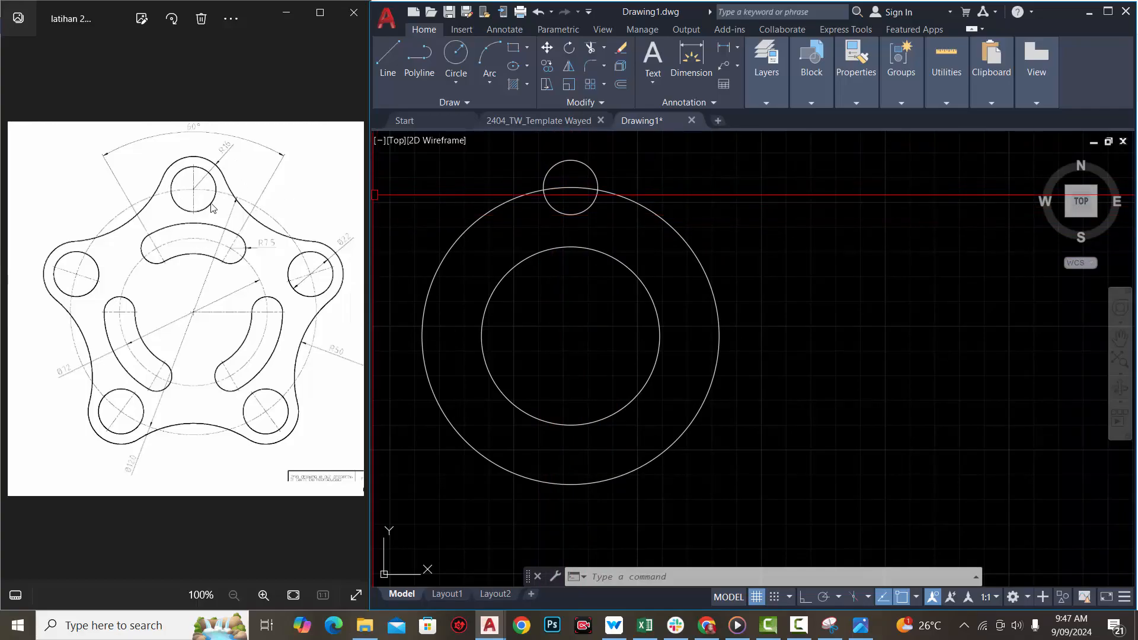
# Draw a circle with a radius of 16 concentric with the small 22 diameter circle.
pyautogui.write('c')
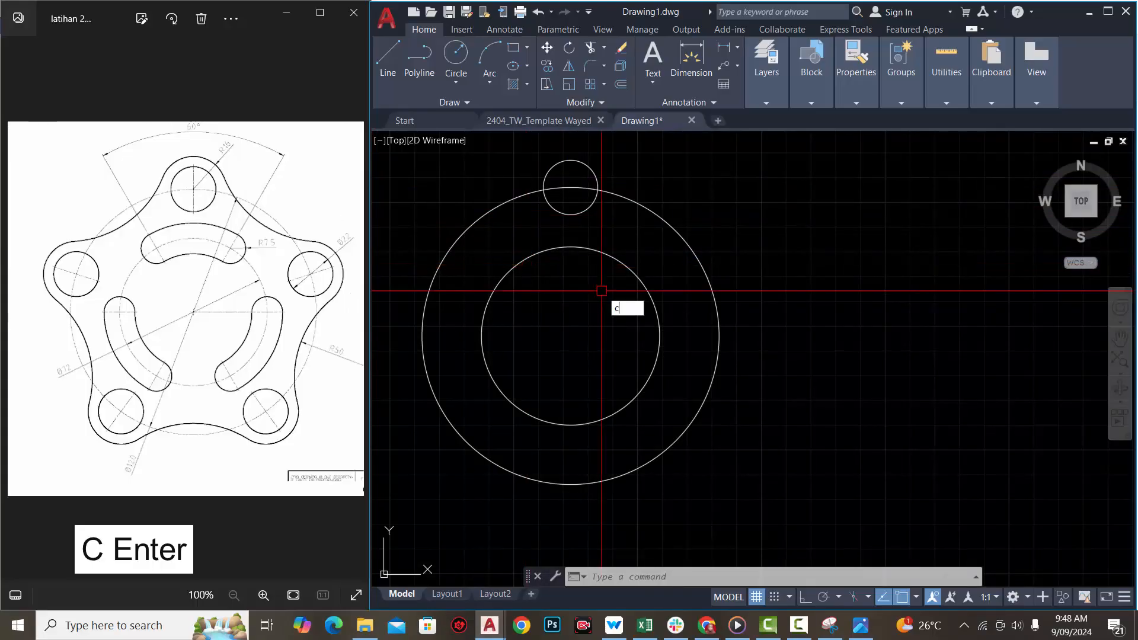
pyautogui.press('Return')
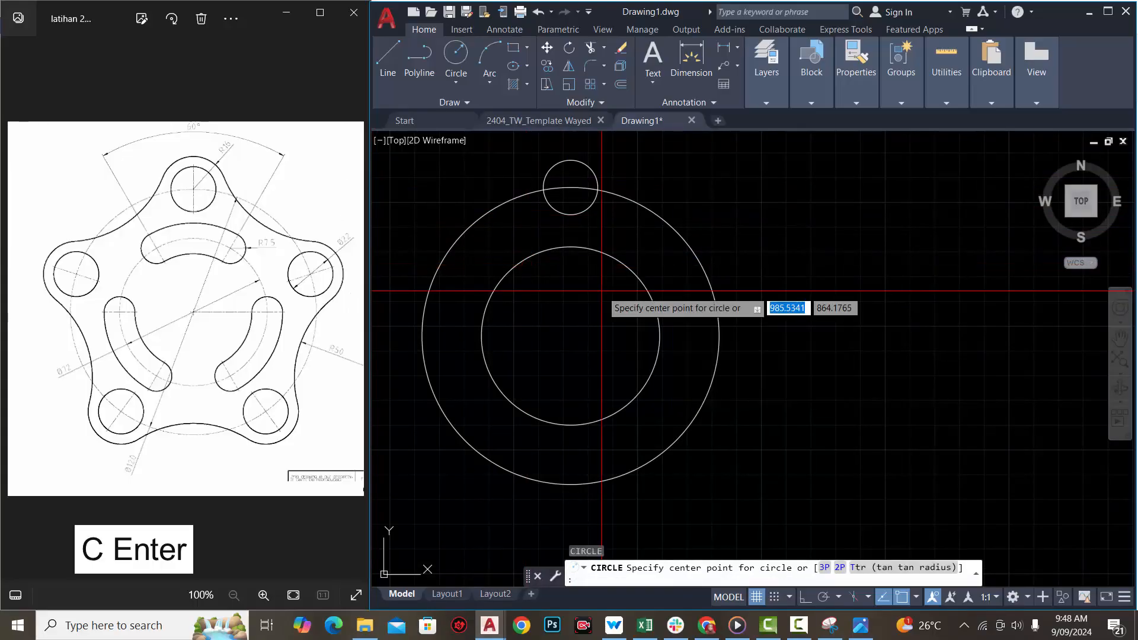
pyautogui.click(570, 187)
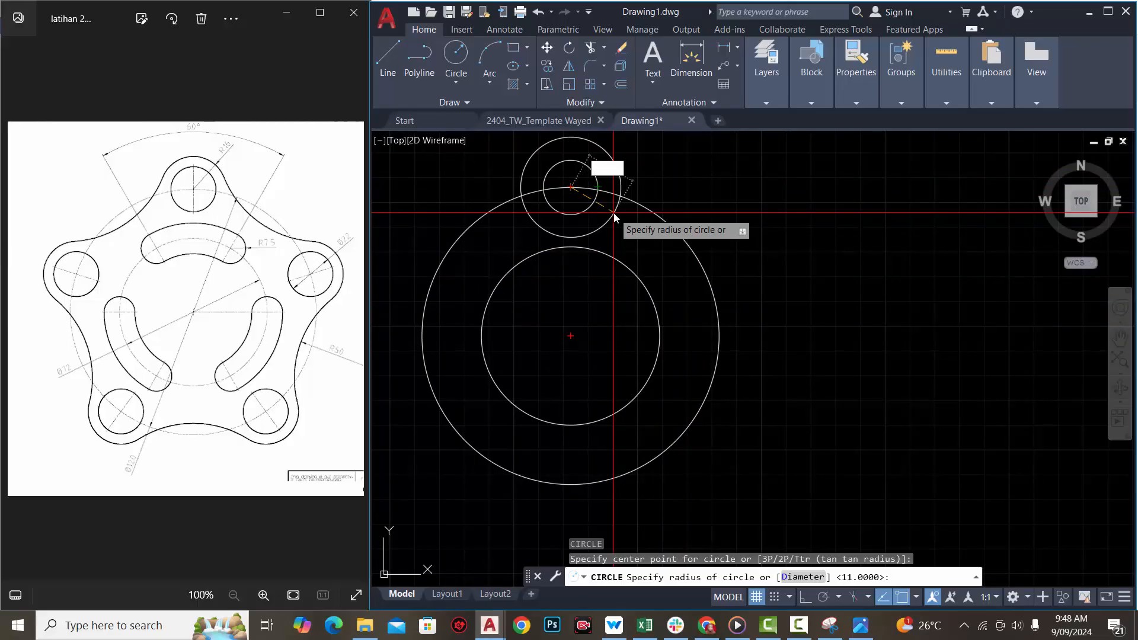
pyautogui.write('16')
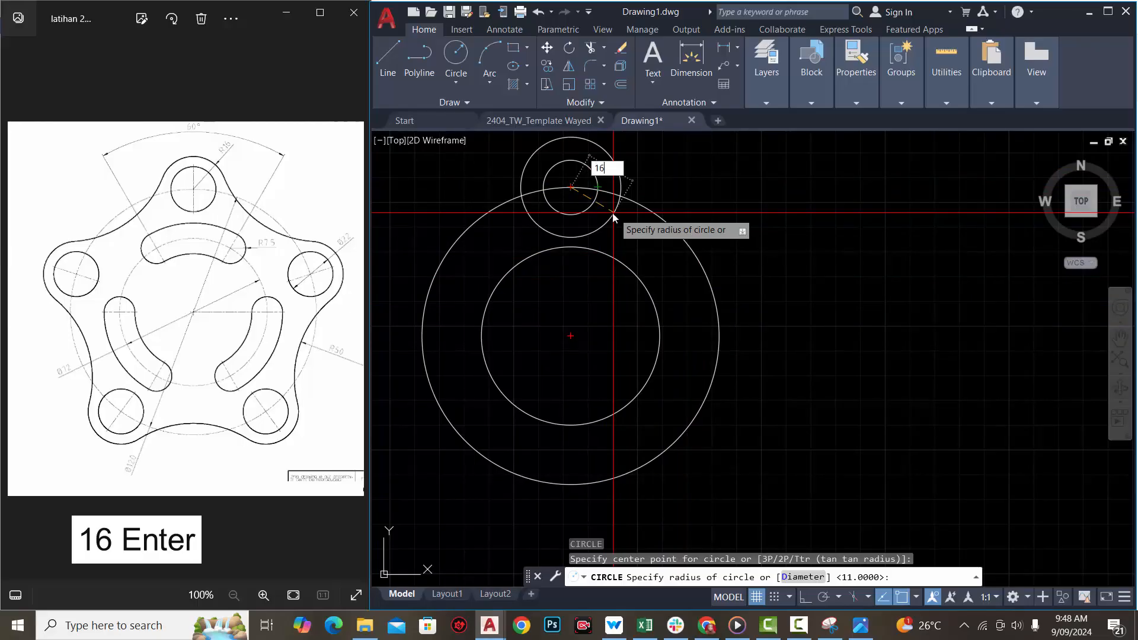
pyautogui.press('Return')
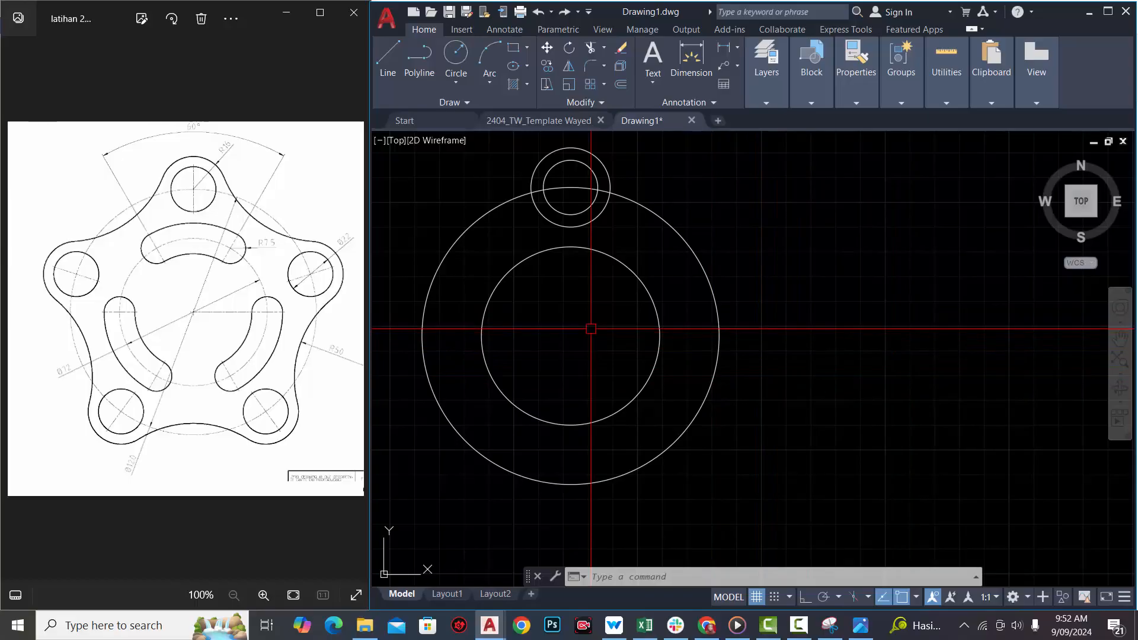
# Create a polar array of the two small concentric circles around the centre of the large circles.
pyautogui.write('a')
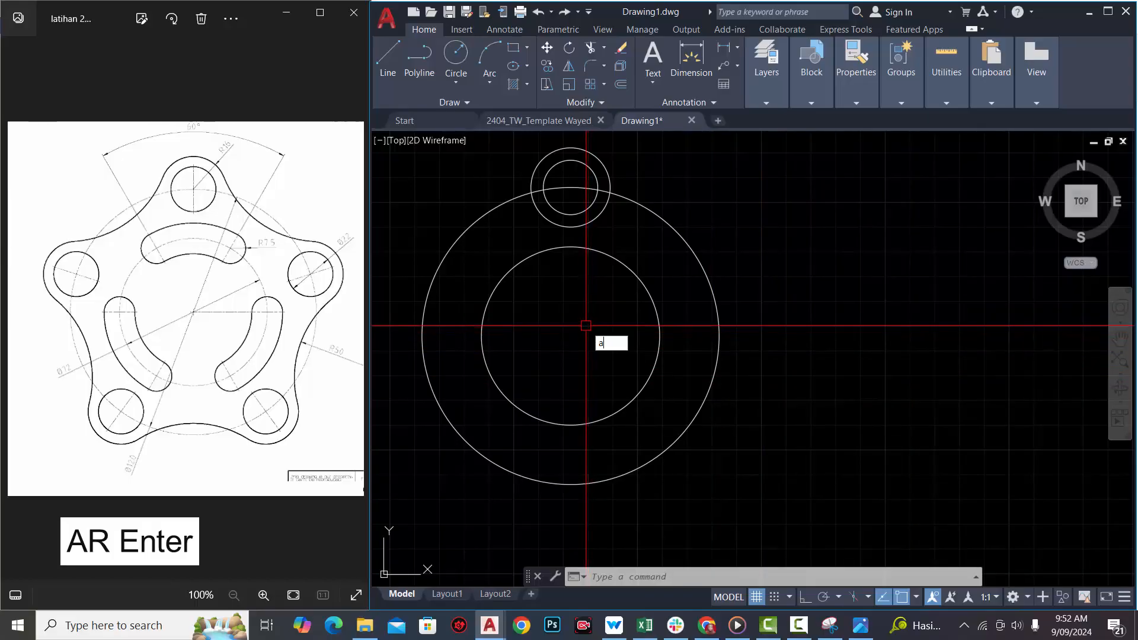
pyautogui.press('Return')
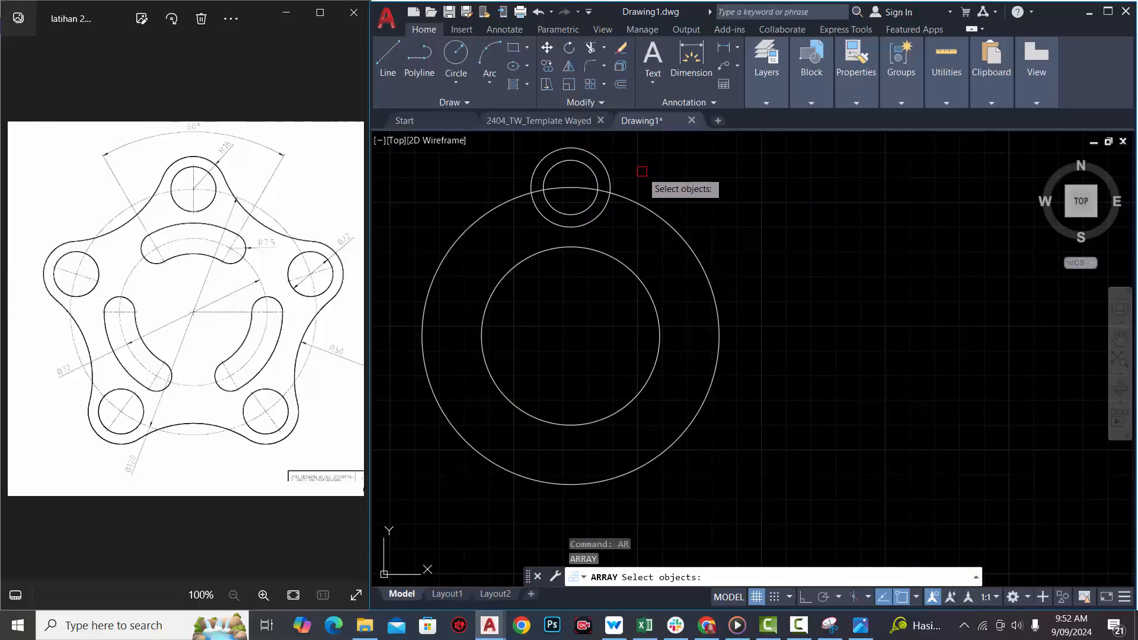
pyautogui.click(610, 173)
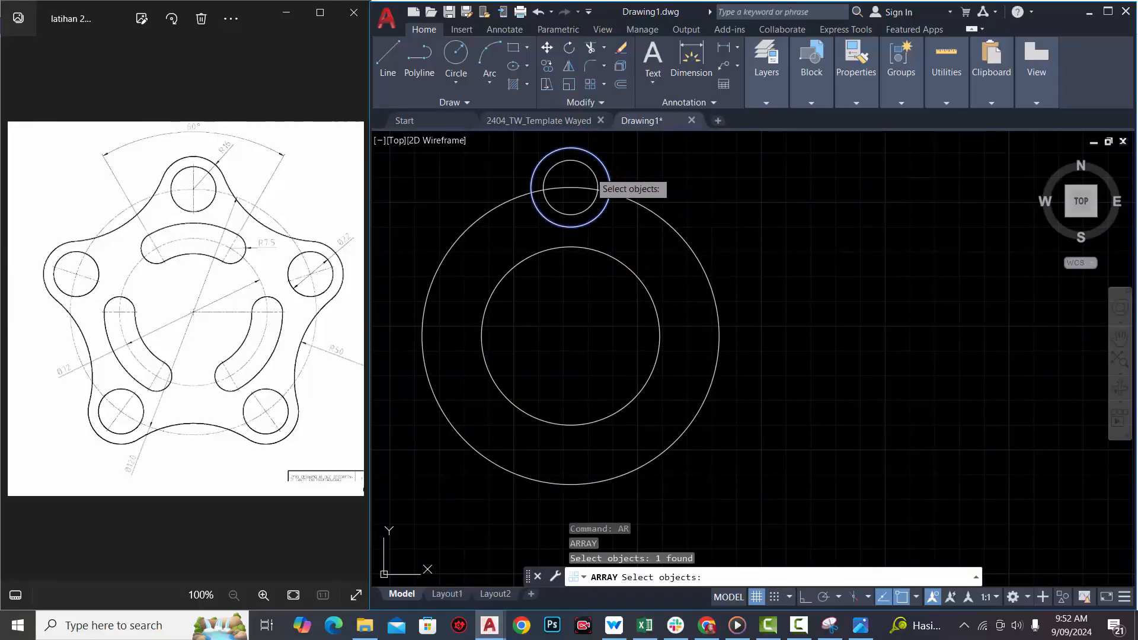
pyautogui.click(589, 172)
pyautogui.press('Return')
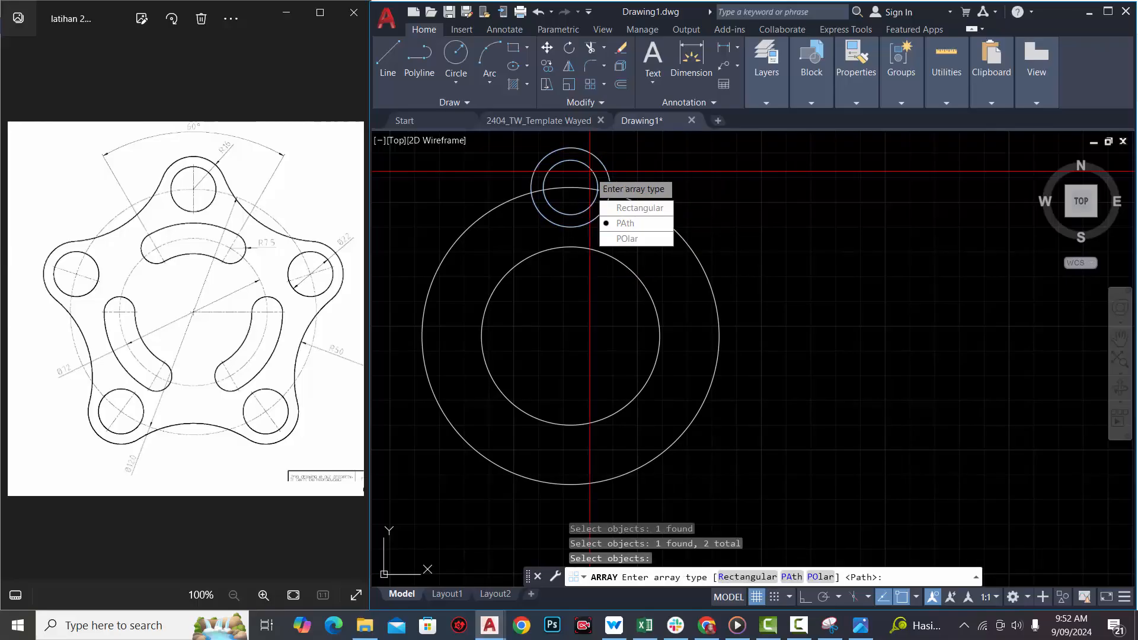
pyautogui.click(634, 240)
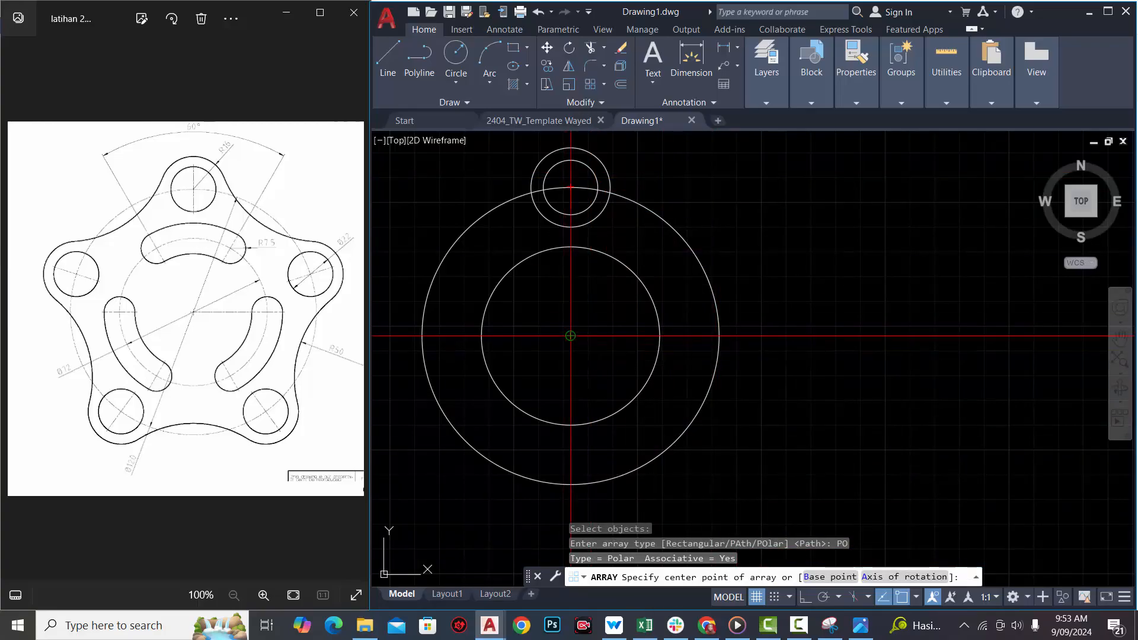
pyautogui.click(571, 336)
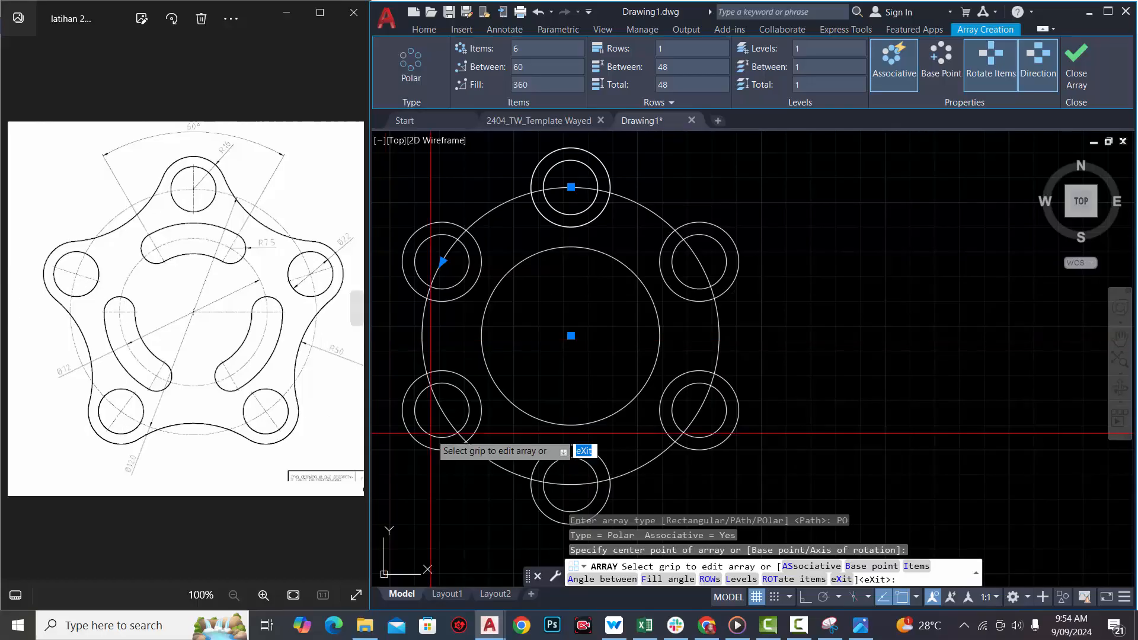
# Set the polar array to 5 items, make it non-associative and finish the array.
pyautogui.click(513, 50)
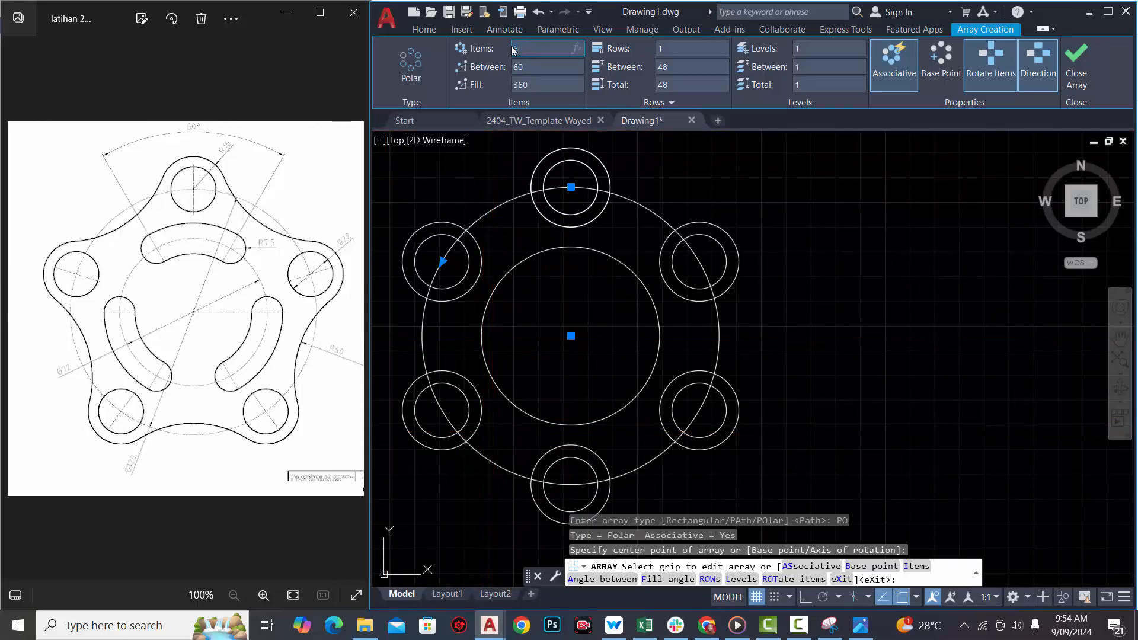
pyautogui.write('5')
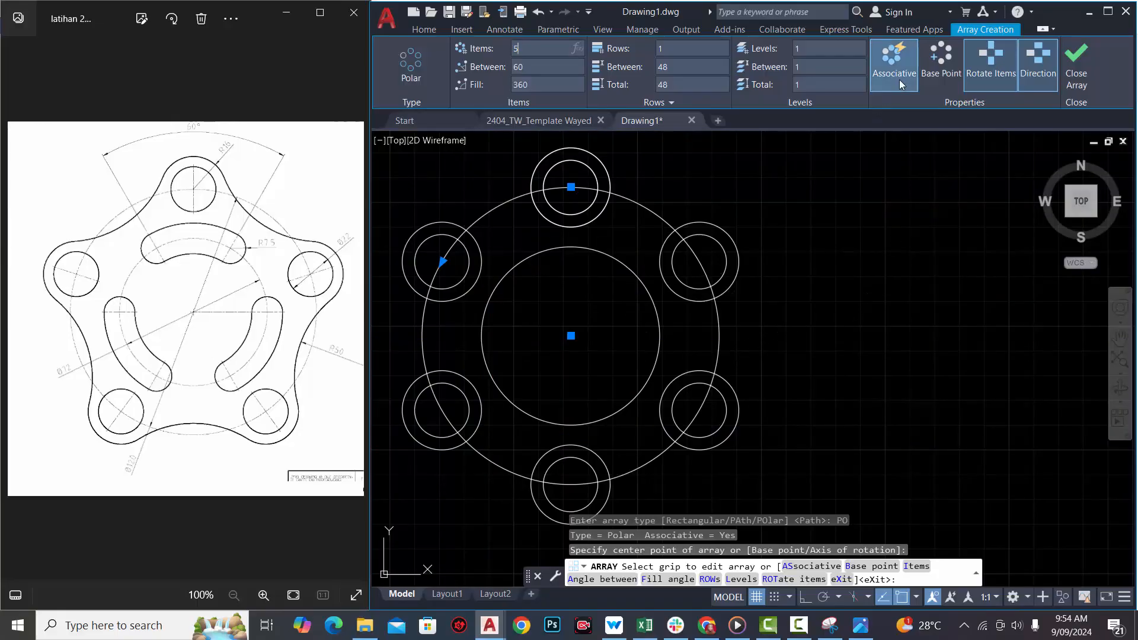
pyautogui.press('Return')
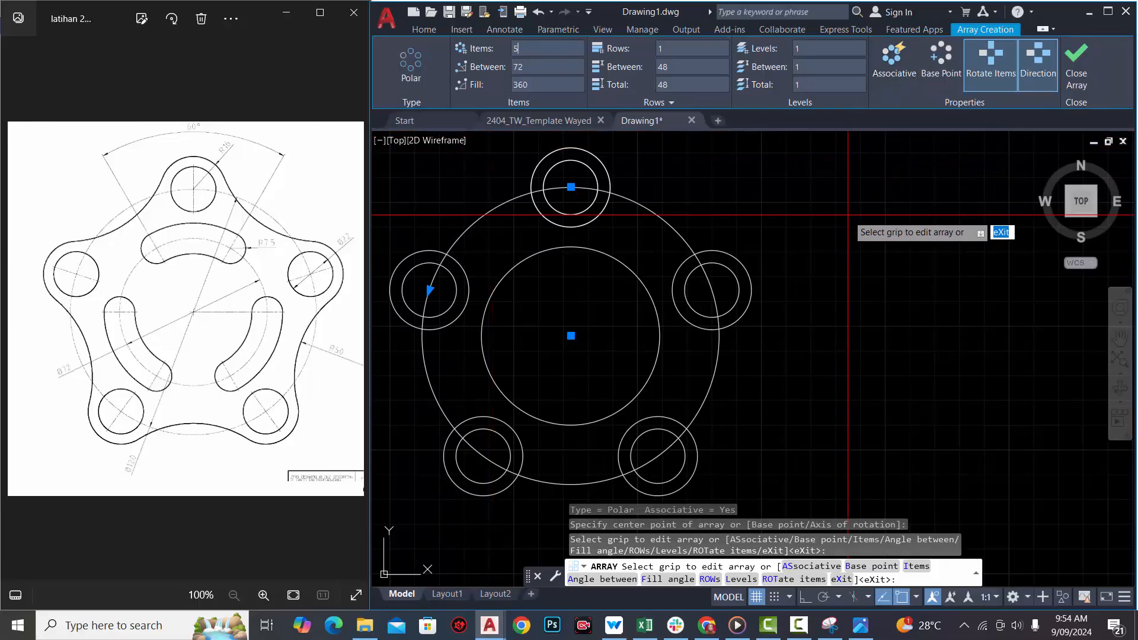
pyautogui.click(1075, 67)
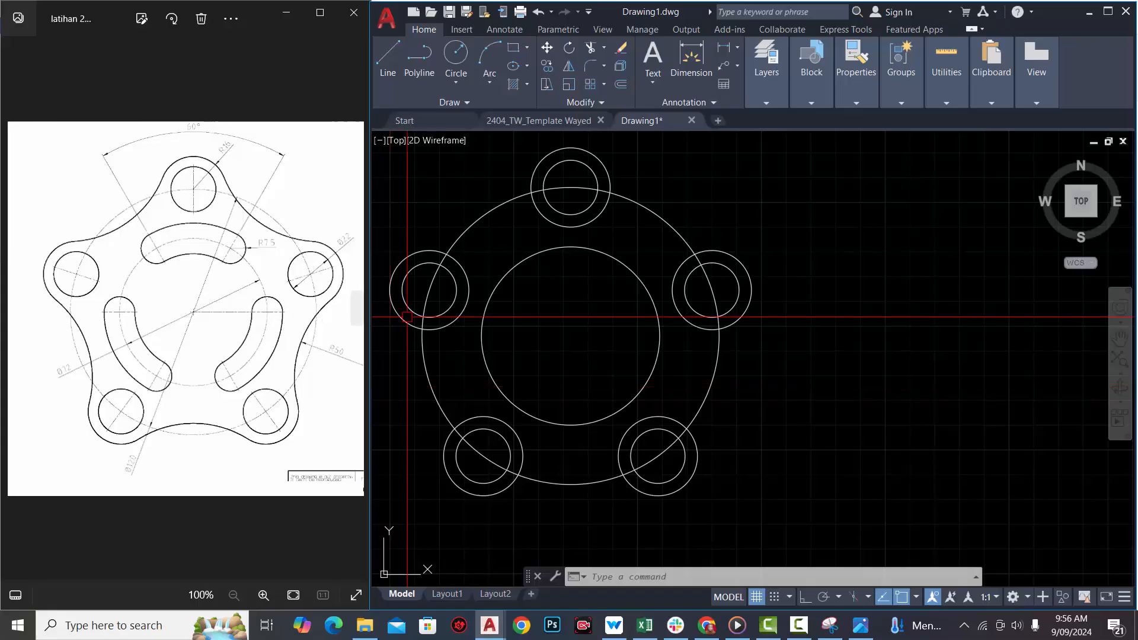
# Draw a circle with a radius of 7.5 centred on the right quadrant of the 72 diameter circle.
pyautogui.write('c')
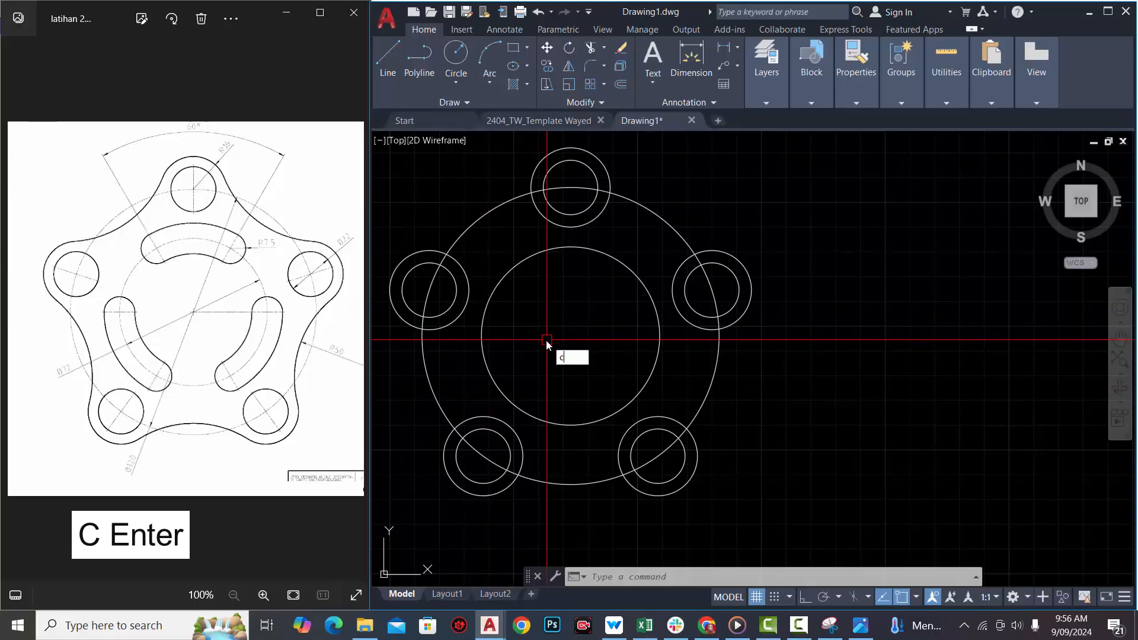
pyautogui.press('Return')
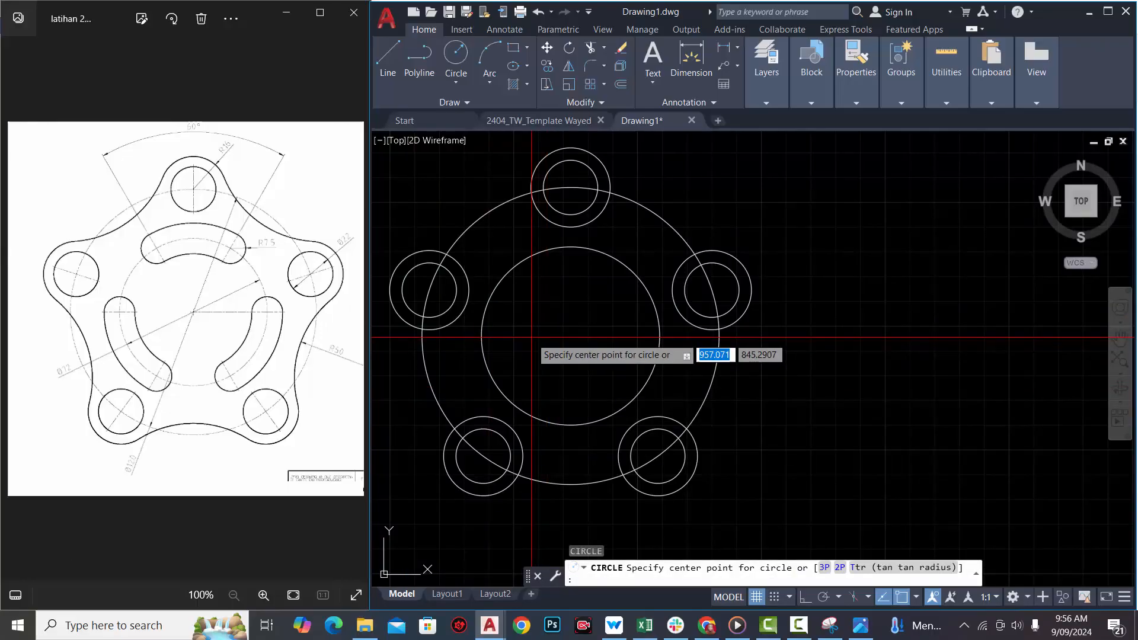
pyautogui.click(659, 335)
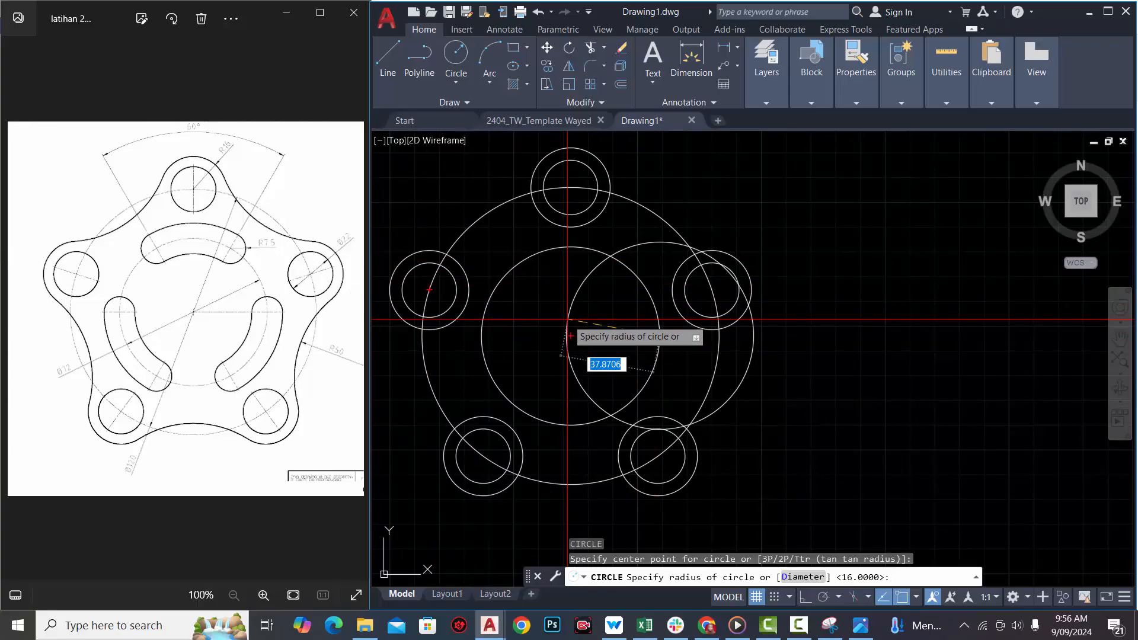
pyautogui.press('BackSpace')
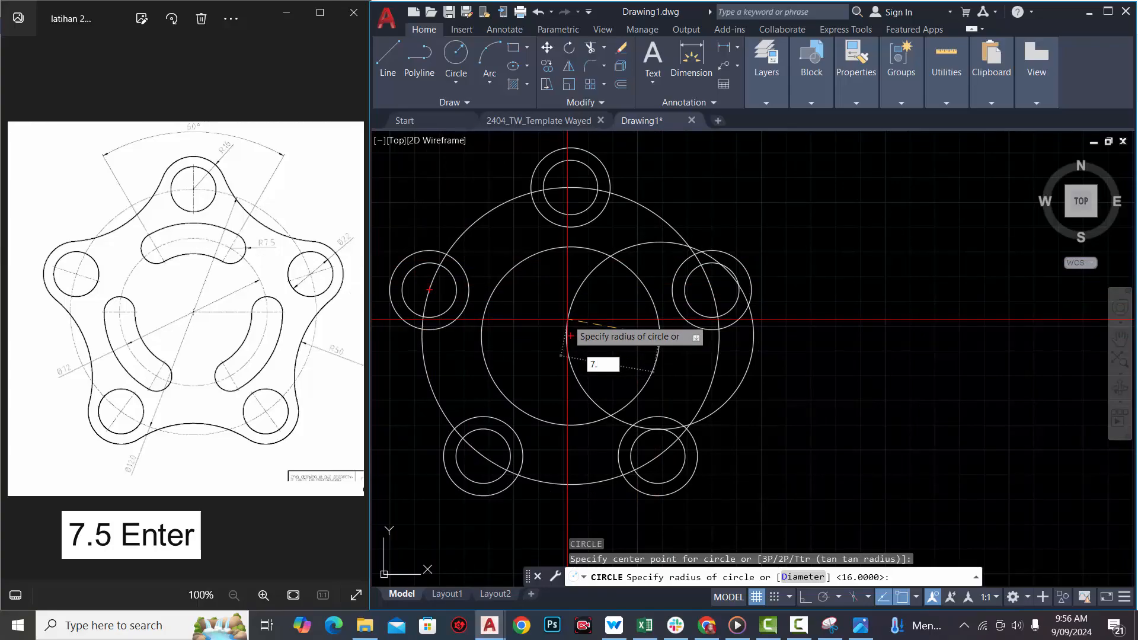
pyautogui.press('Return')
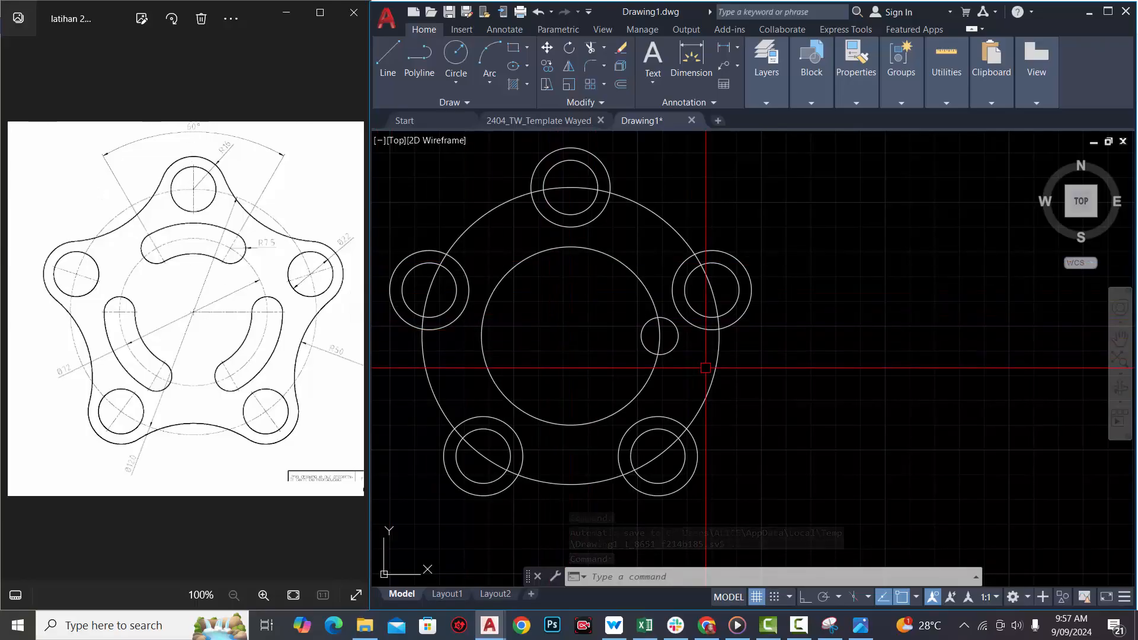
# Create a polar array of 6 items from the 7.5 radius circle around the centre of the large circles.
pyautogui.write('ar')
pyautogui.press('Return')
pyautogui.click(679, 348)
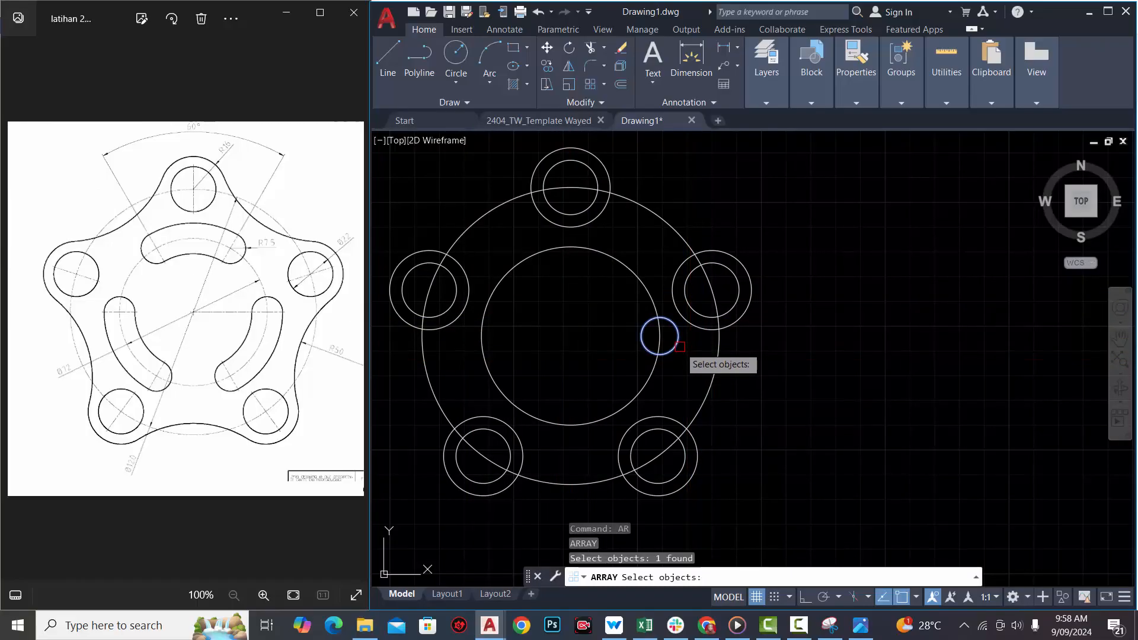
pyautogui.press('Return')
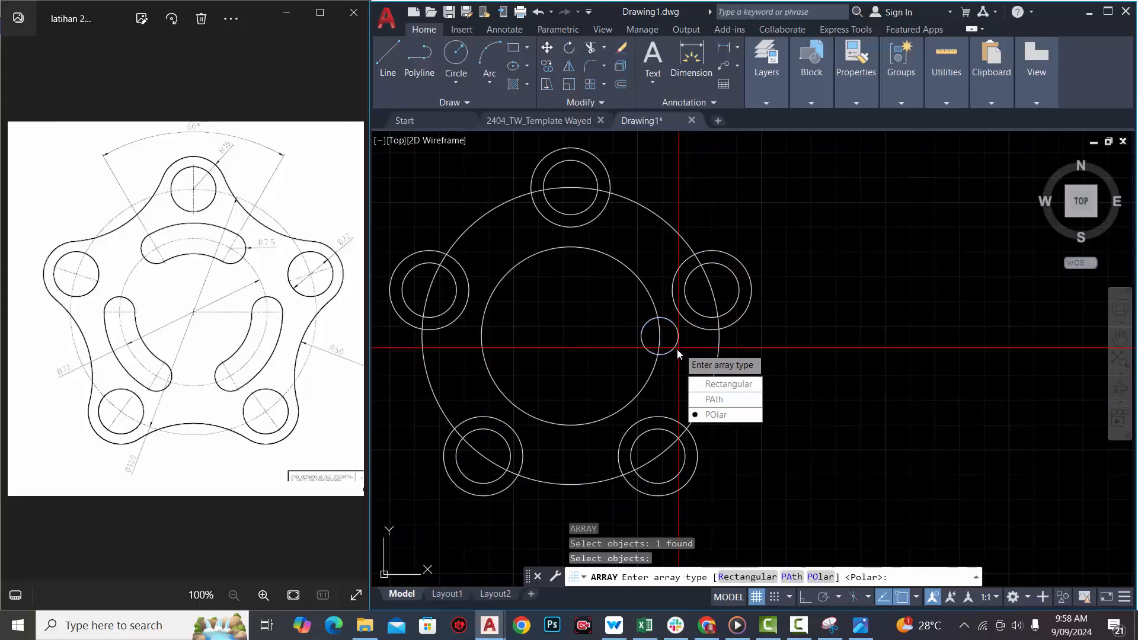
pyautogui.click(716, 414)
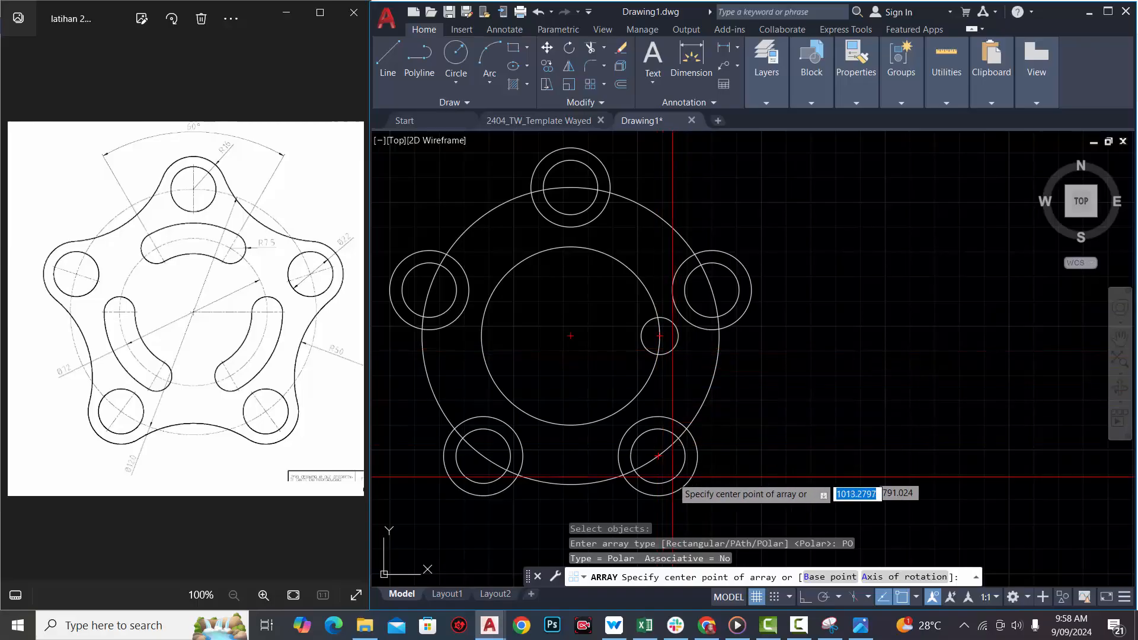
pyautogui.click(570, 336)
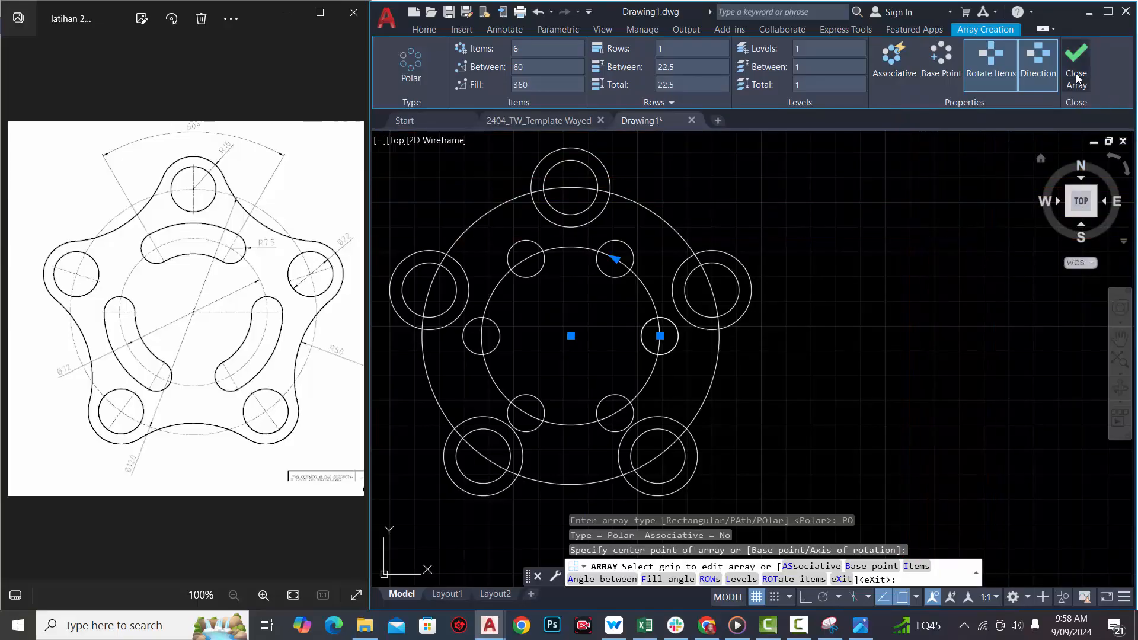
pyautogui.press('Return')
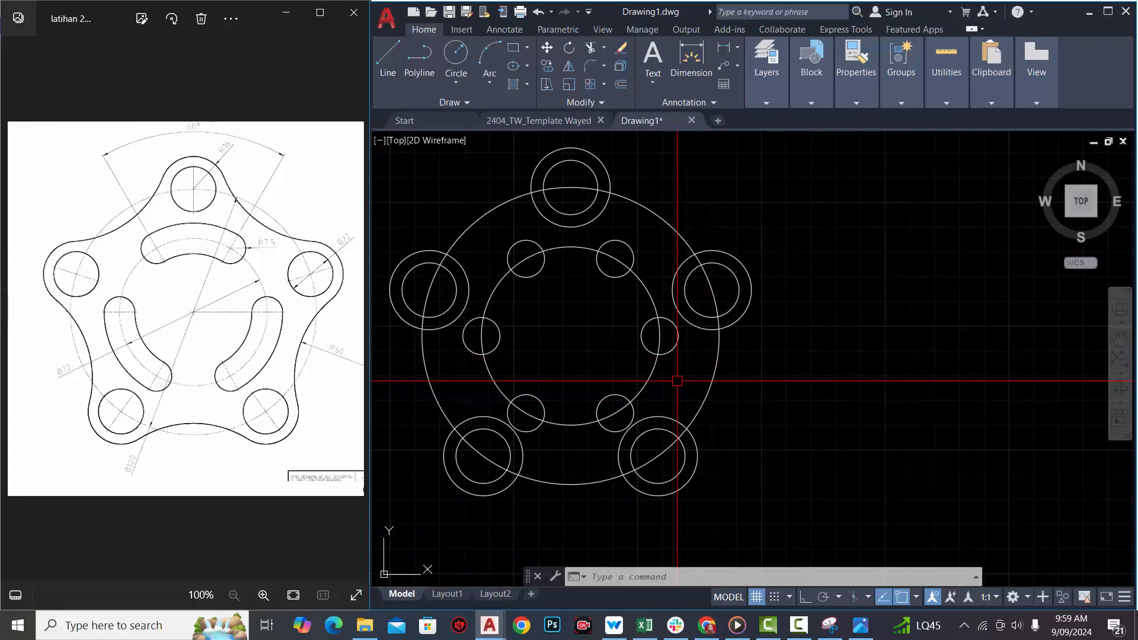
# Offset the 72 diameter circle outward and inward by the small slot circle's radius, picked from its centre to its right quadrant.
pyautogui.write('O')
pyautogui.press('Return')
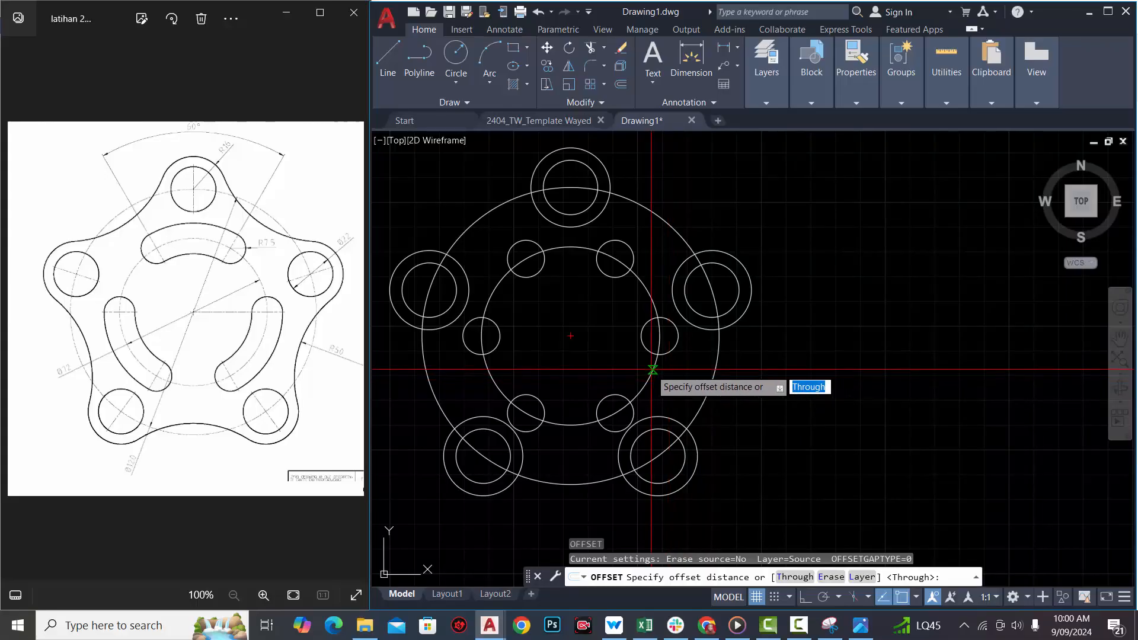
pyautogui.click(659, 336)
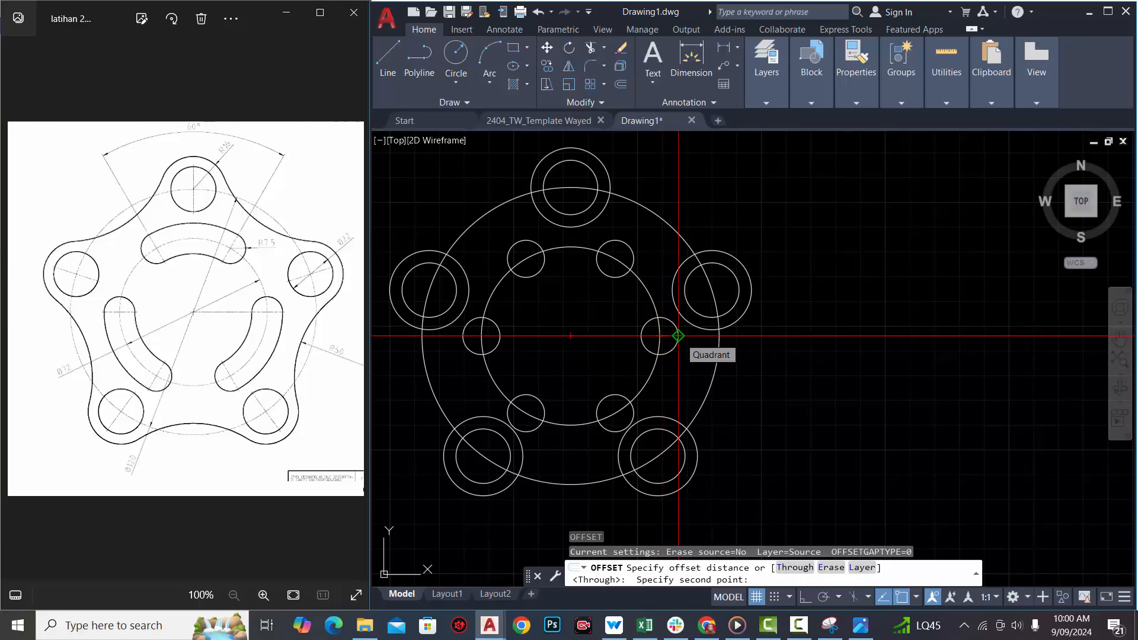
pyautogui.click(678, 336)
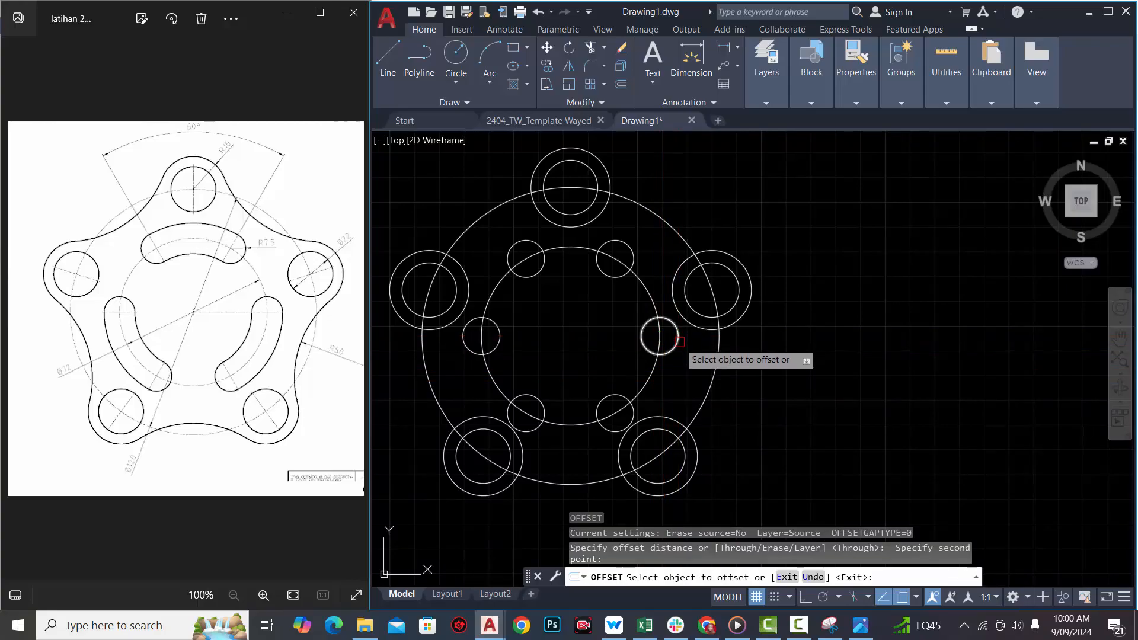
pyautogui.click(651, 380)
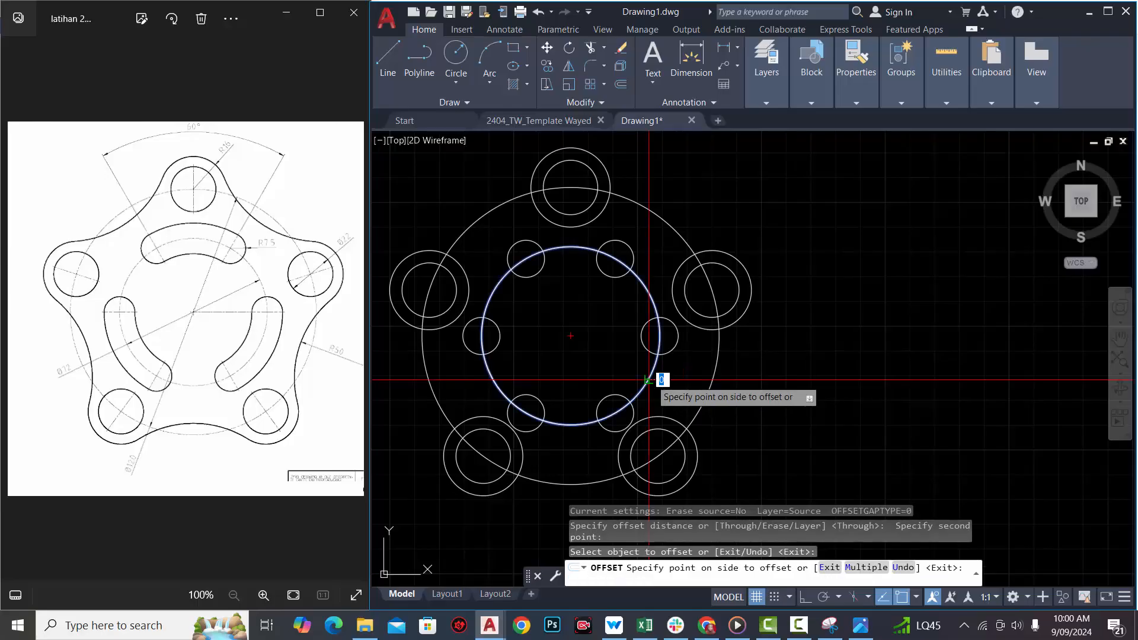
pyautogui.click(683, 384)
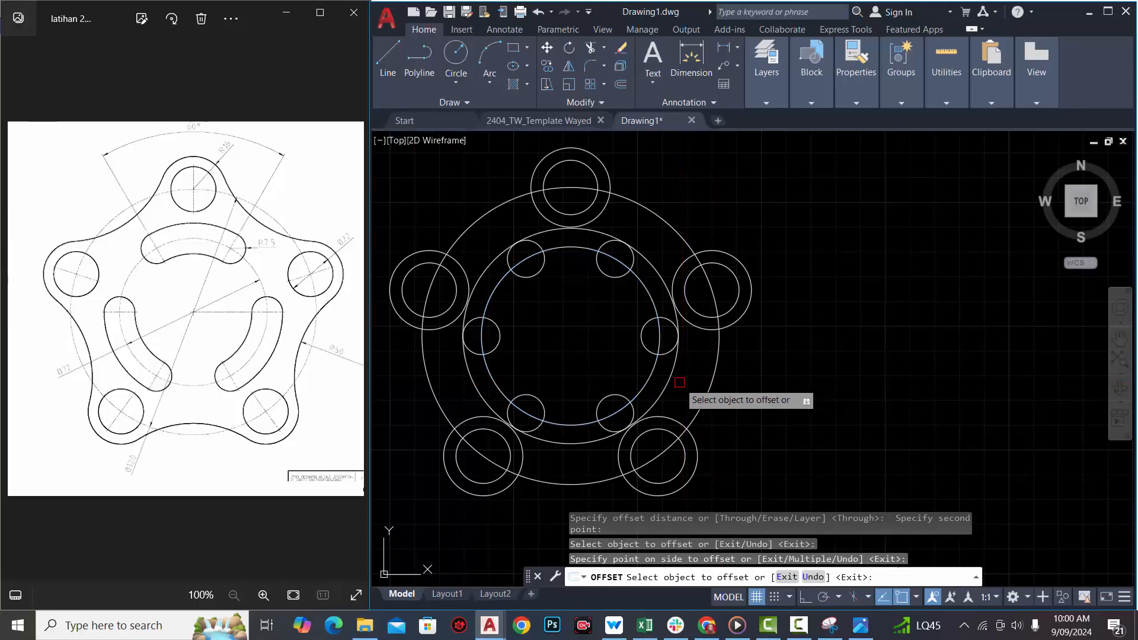
pyautogui.click(651, 373)
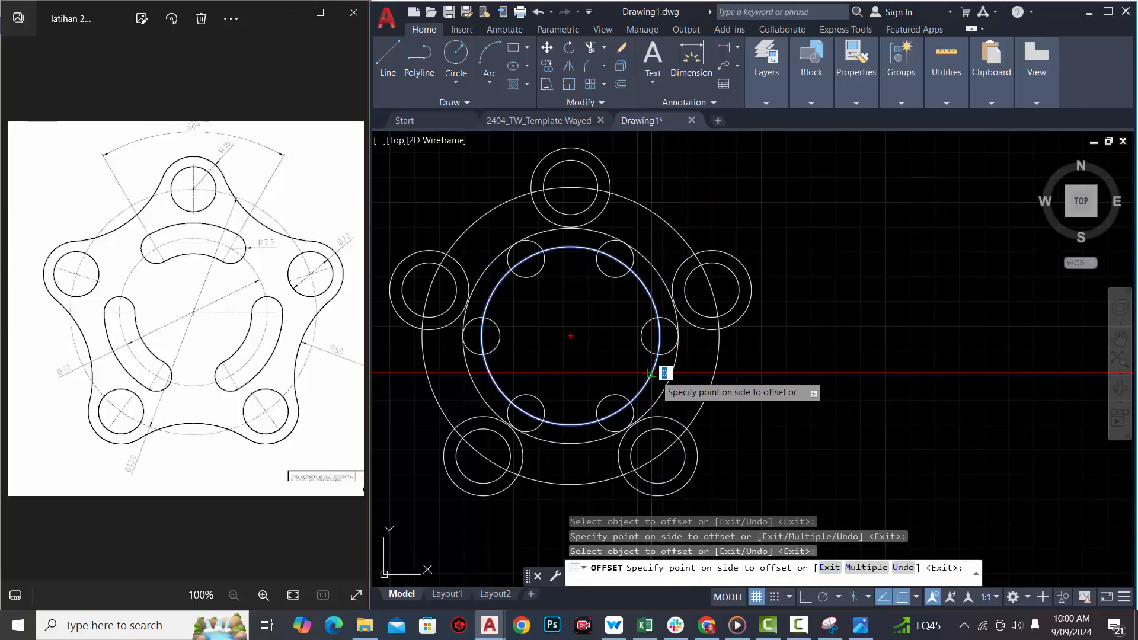
pyautogui.click(605, 343)
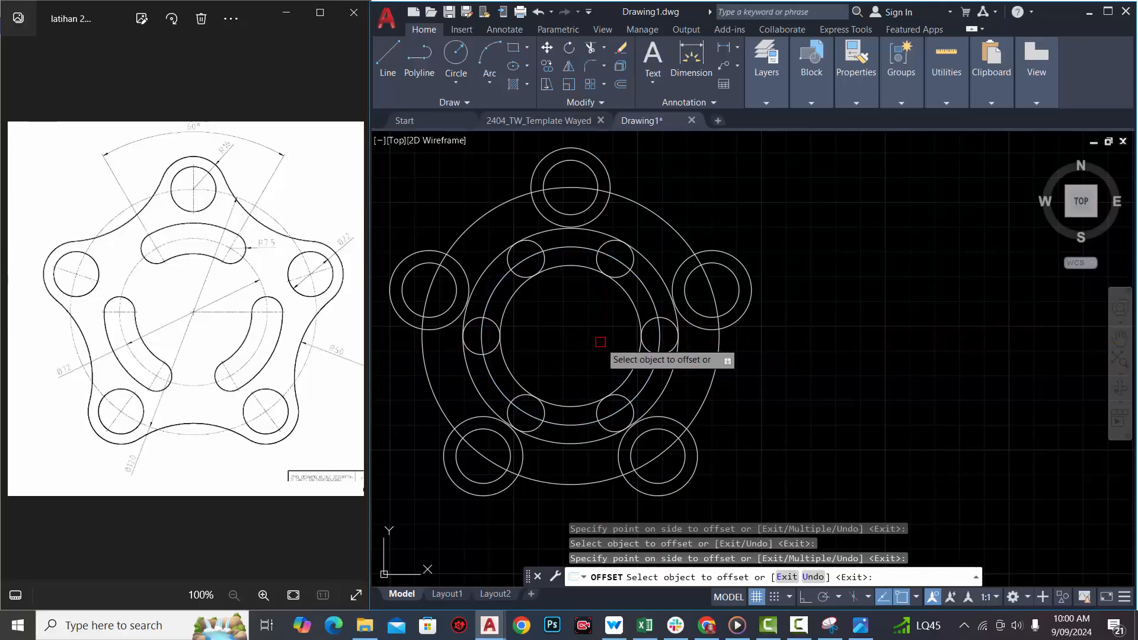
pyautogui.press('Return')
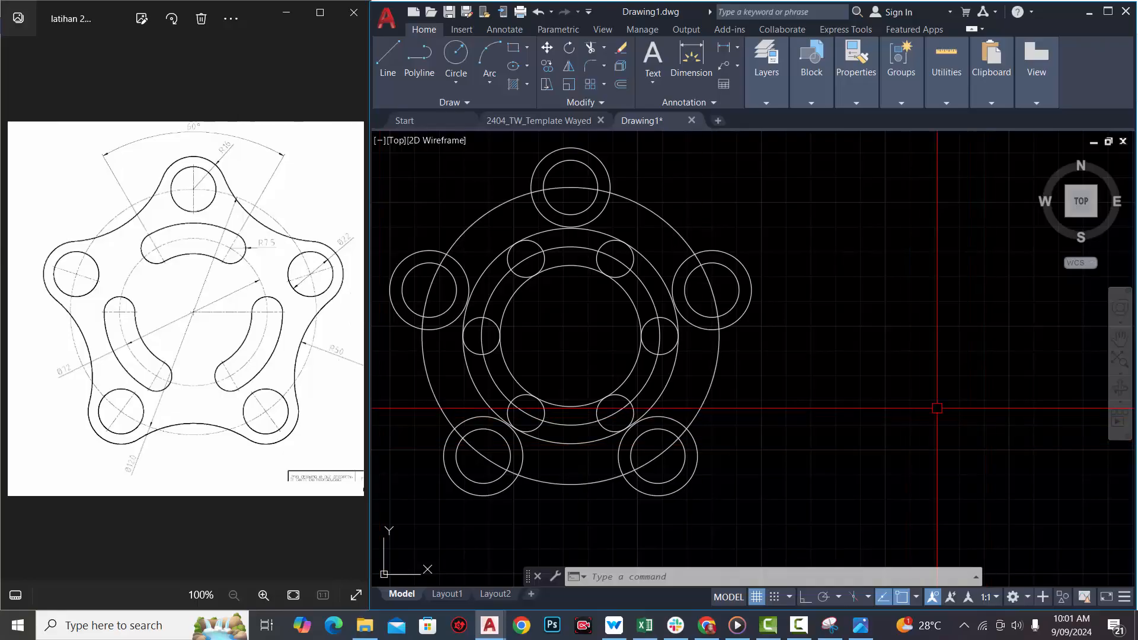
# Draw a tangent-tangent-radius circle with a radius of 50 touching the outer circles of the right and lower-right lobes.
pyautogui.write('C')
pyautogui.press('Return')
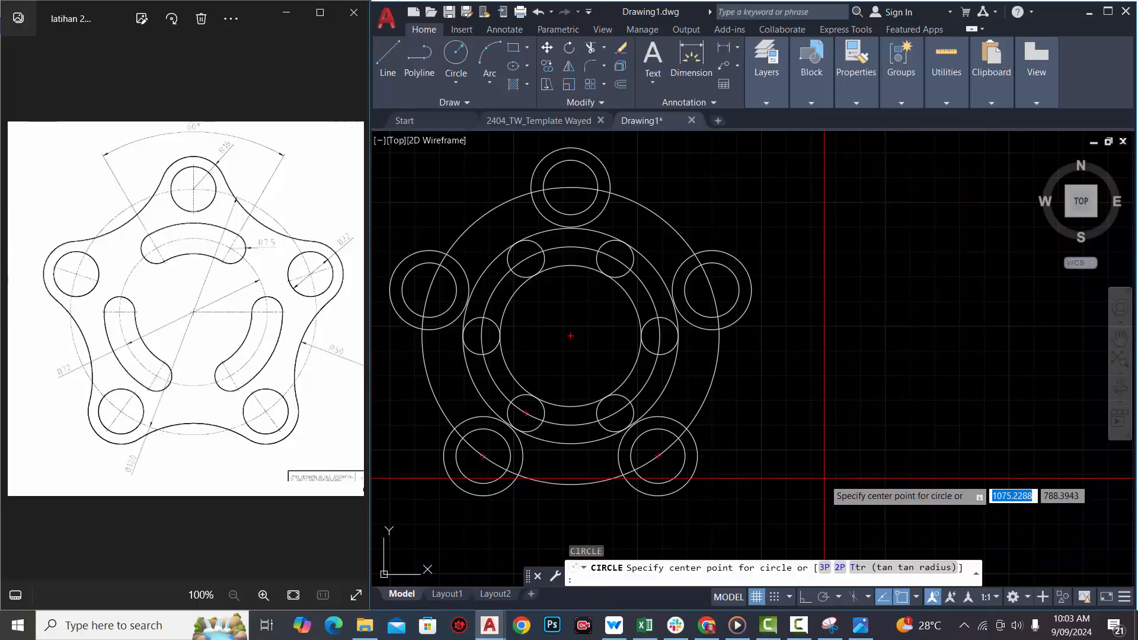
pyautogui.write('t')
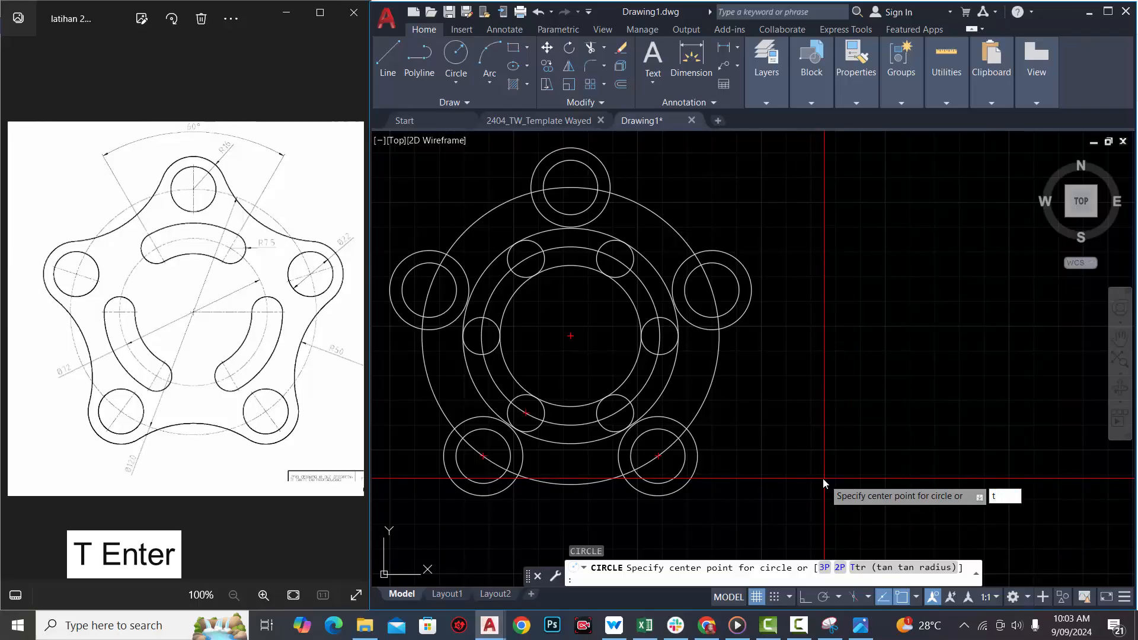
pyautogui.press('Return')
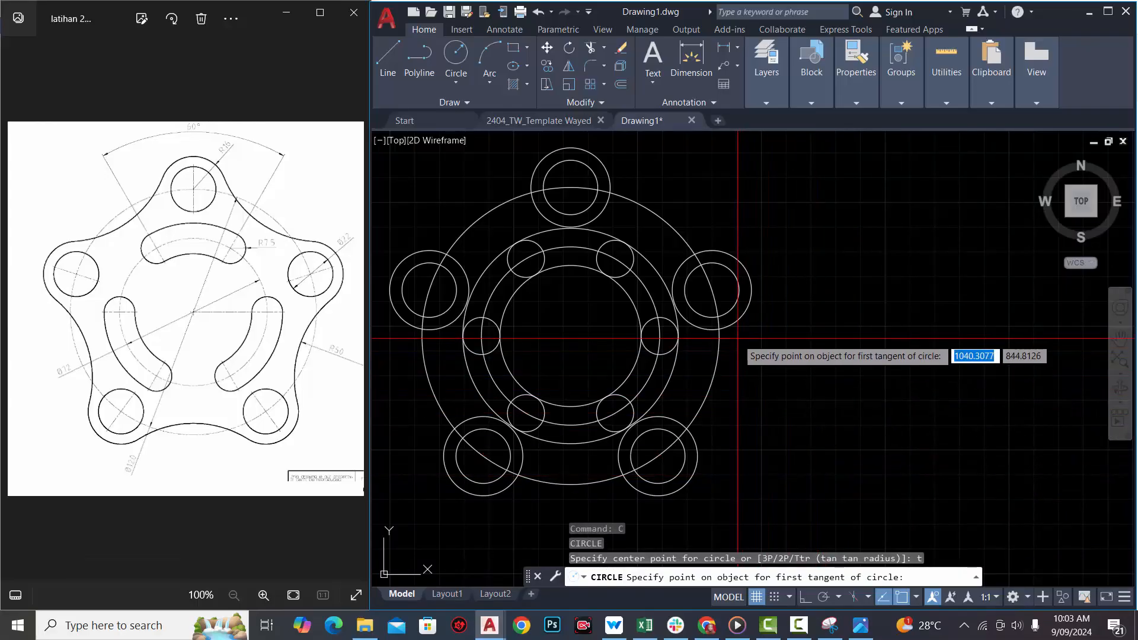
pyautogui.click(735, 324)
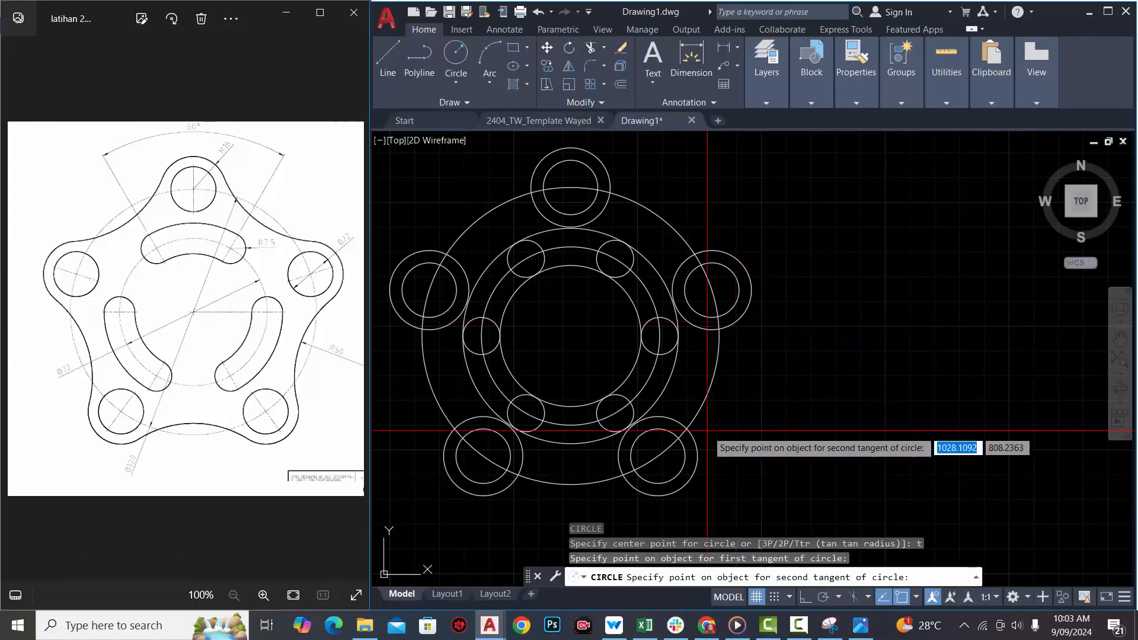
pyautogui.click(698, 455)
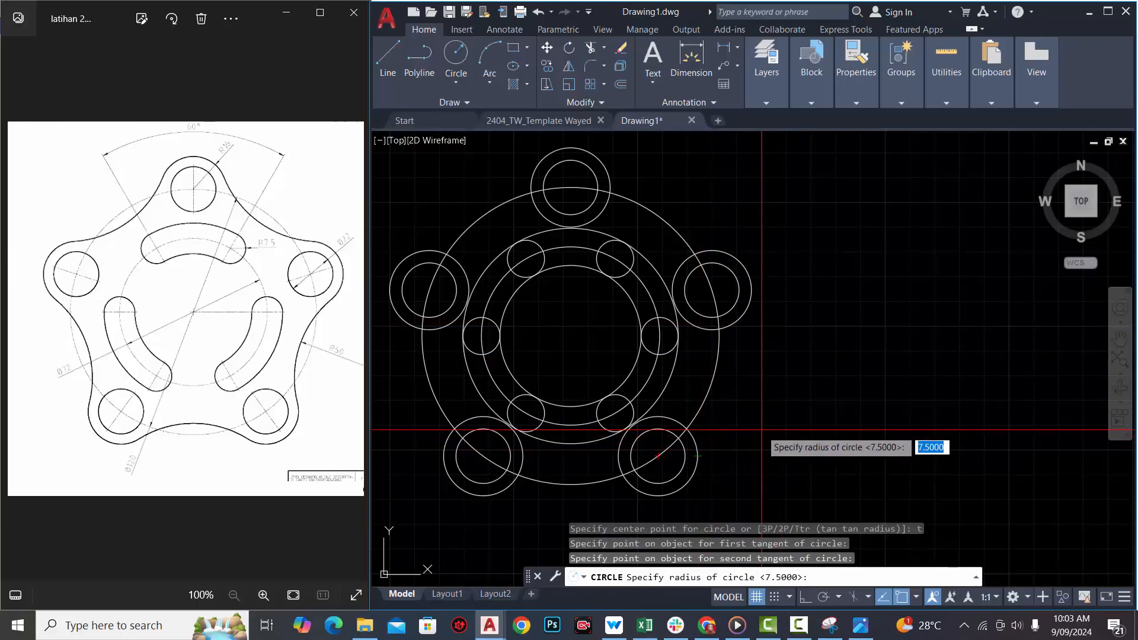
pyautogui.write('5')
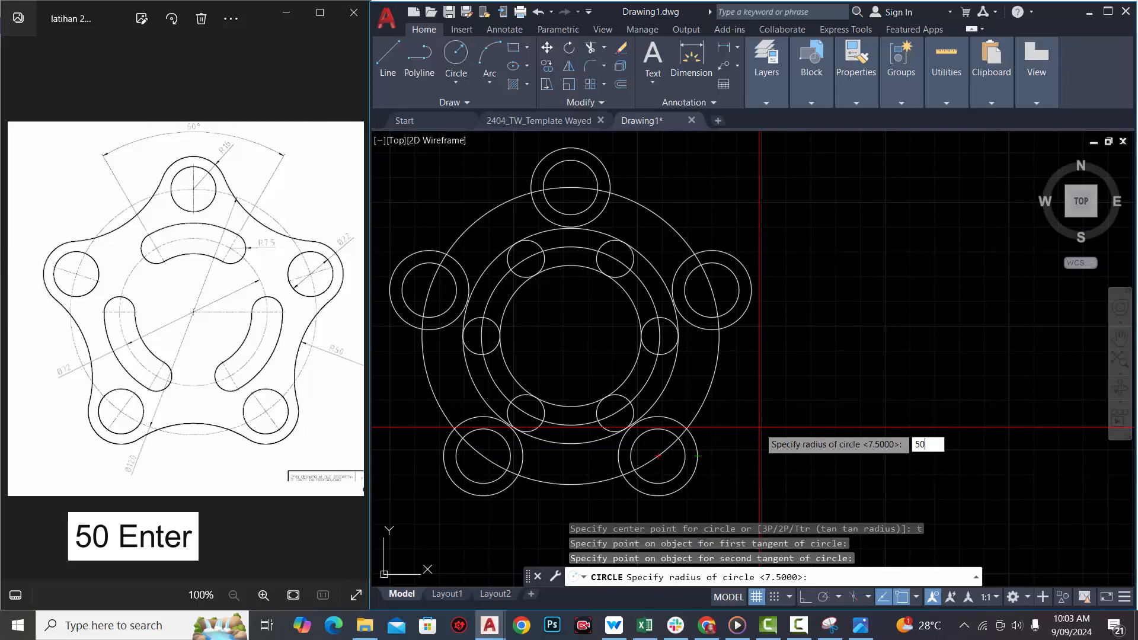
pyautogui.write('0')
pyautogui.press('Return')
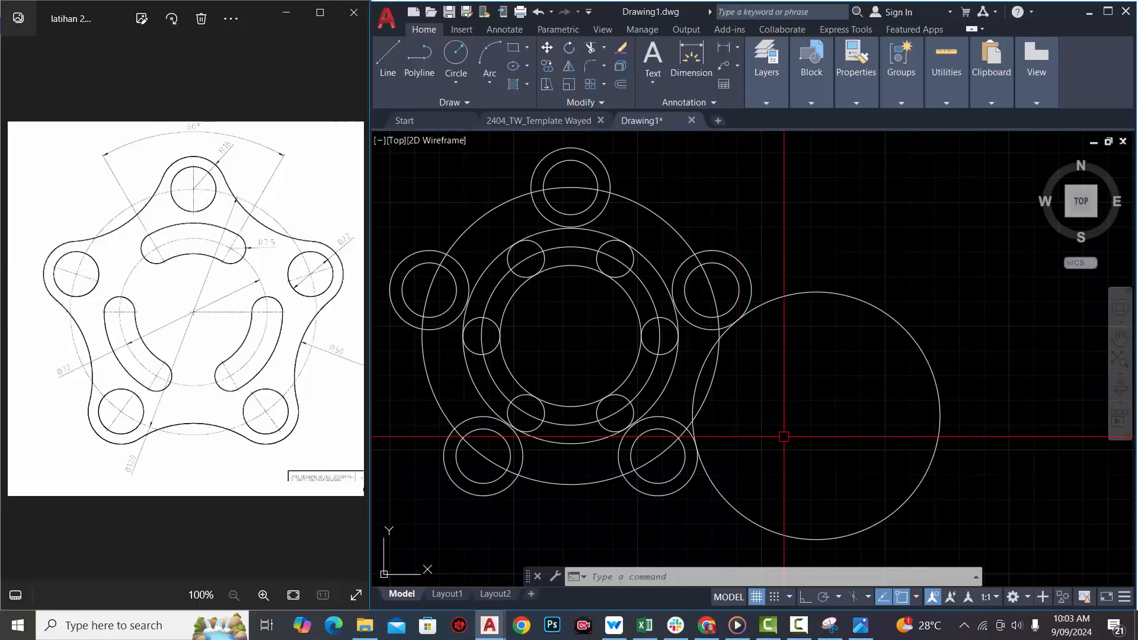
# Trim the 50 radius circle to the arc between its two lobes, and trim the inner portions of the five lobes' 16 radius circles.
pyautogui.write('tr')
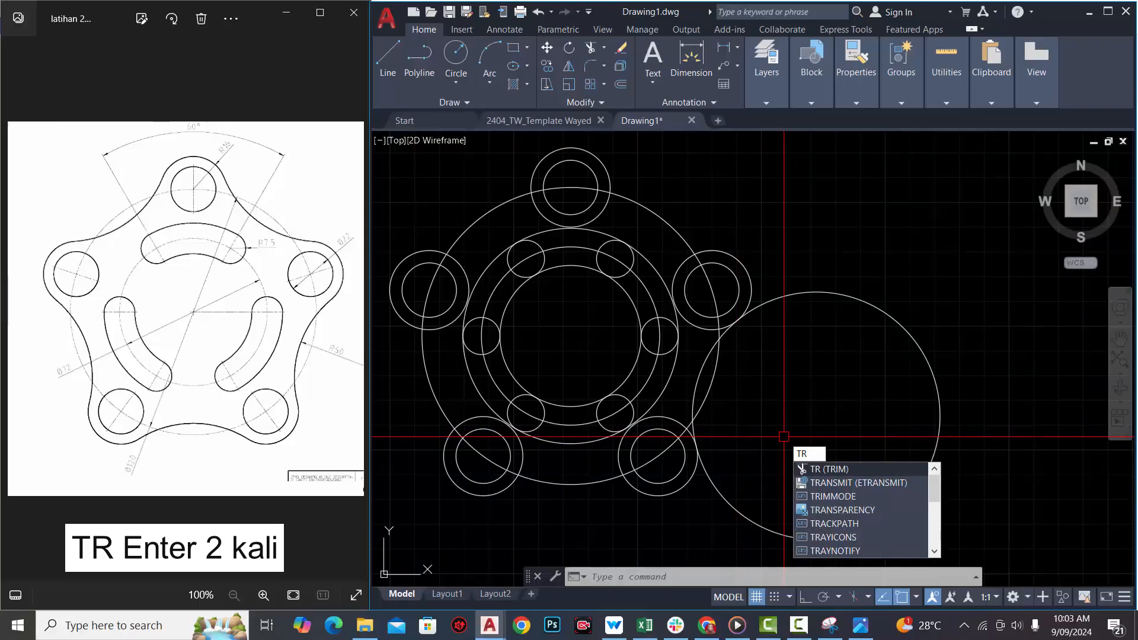
pyautogui.press('Return')
pyautogui.press('Return')
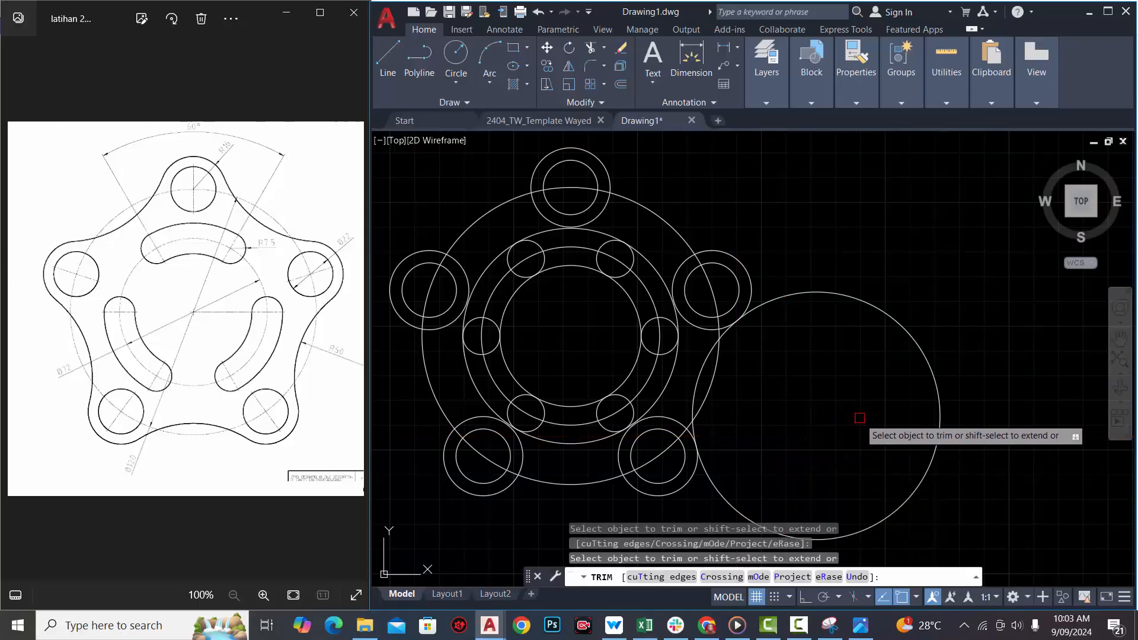
pyautogui.click(940, 437)
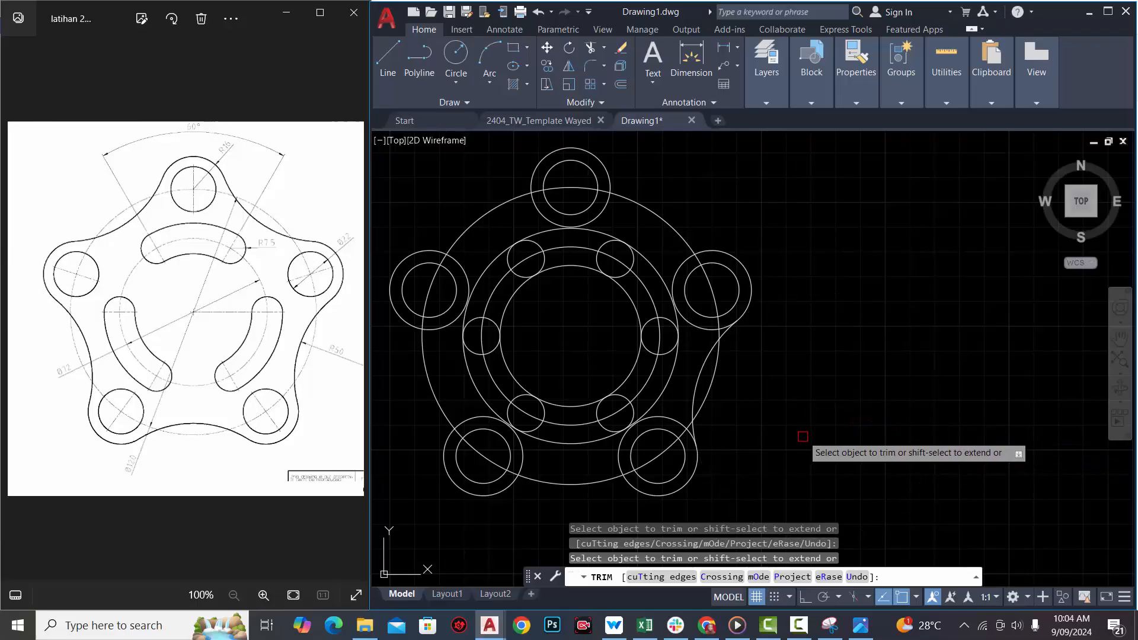
pyautogui.click(695, 329)
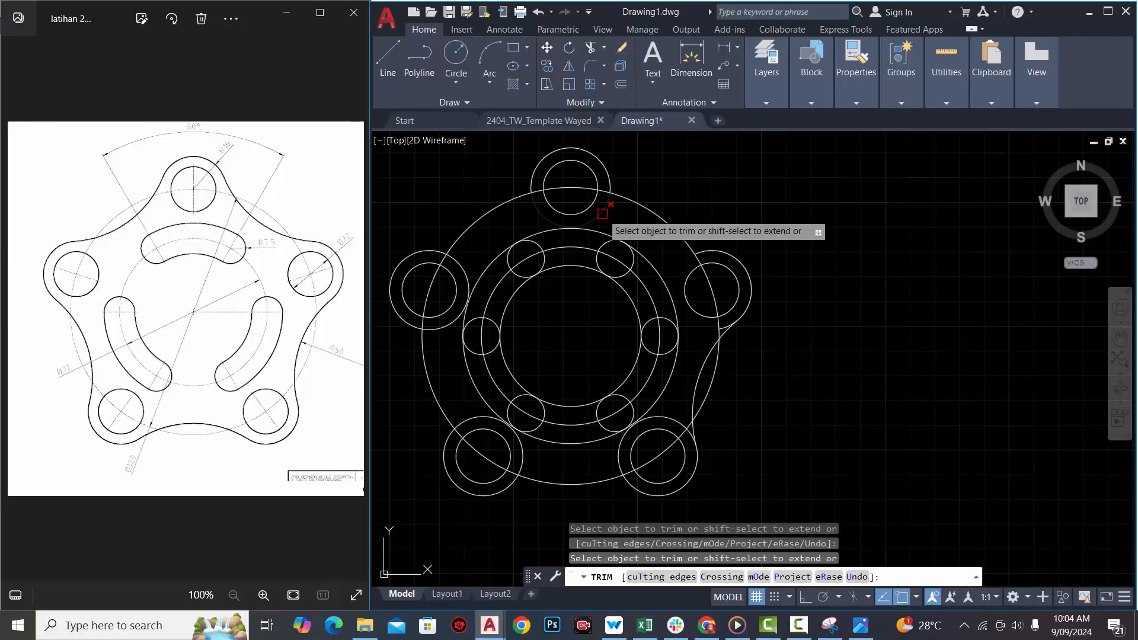
pyautogui.click(460, 260)
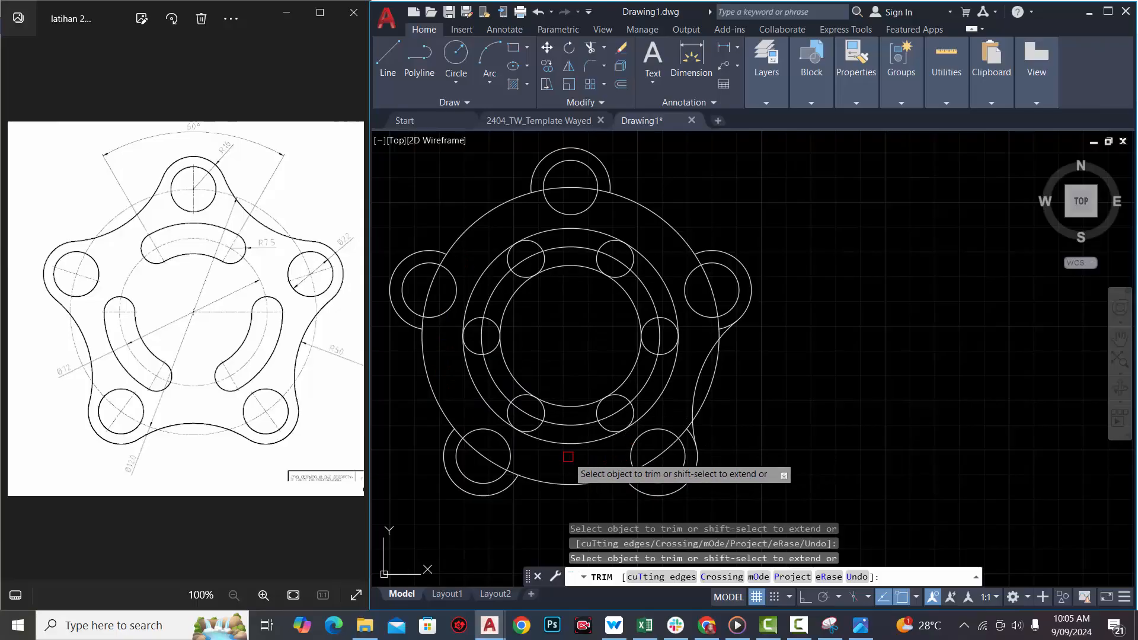
pyautogui.press('Return')
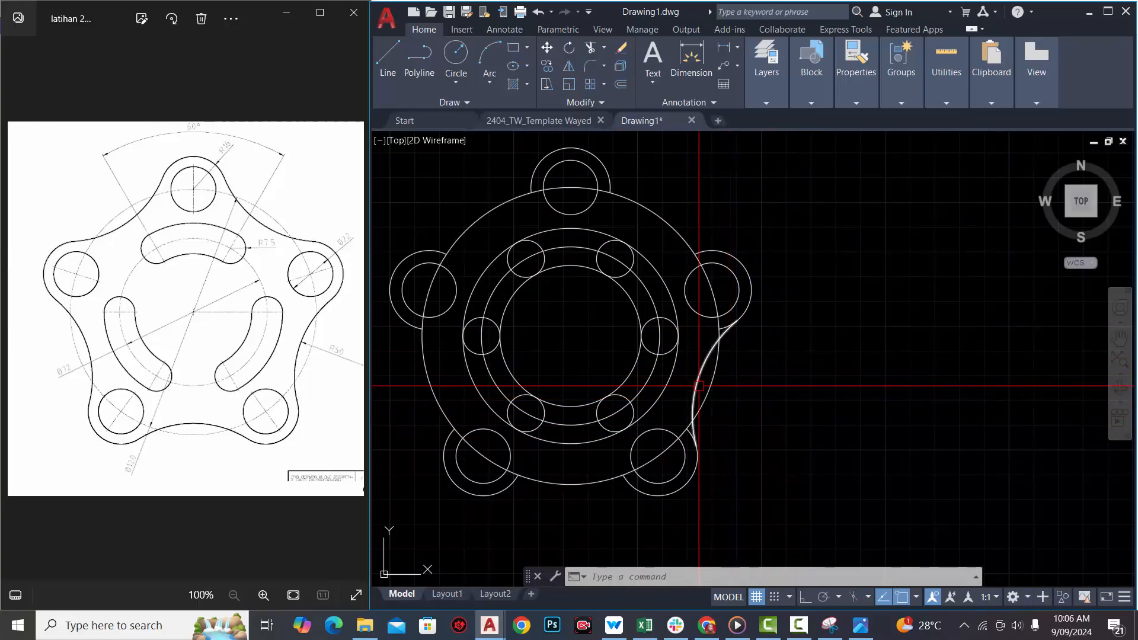
# Undo the last array attempt and create a polar array of 5 items from the 50 radius arc around the centre of the large circles.
pyautogui.hotkey('ctrl', 'z')
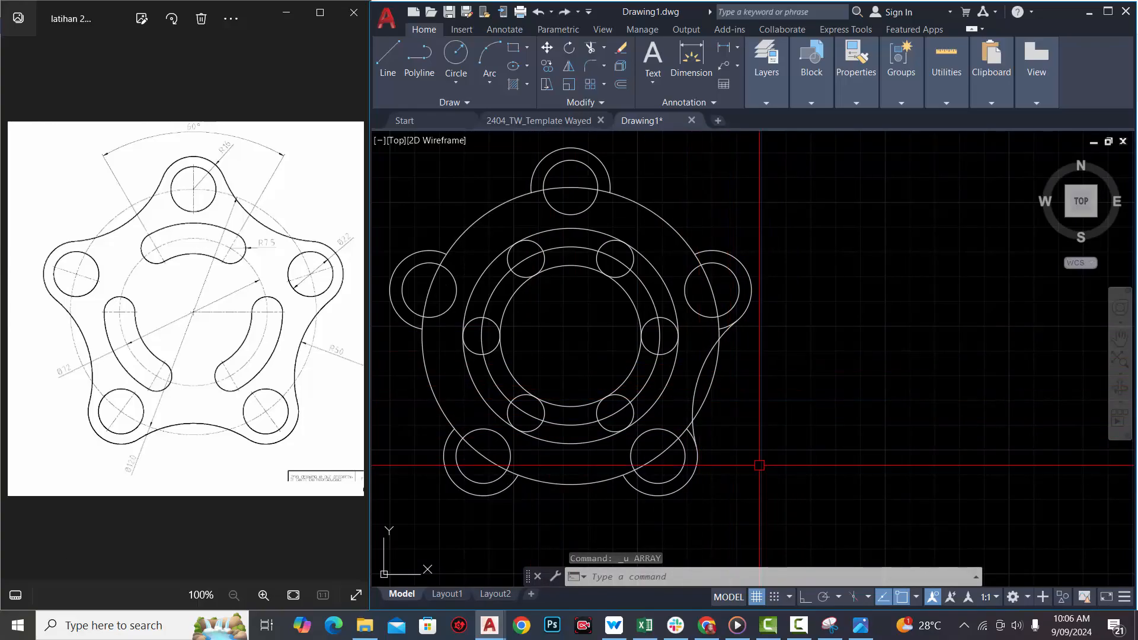
pyautogui.write('AR')
pyautogui.press('Return')
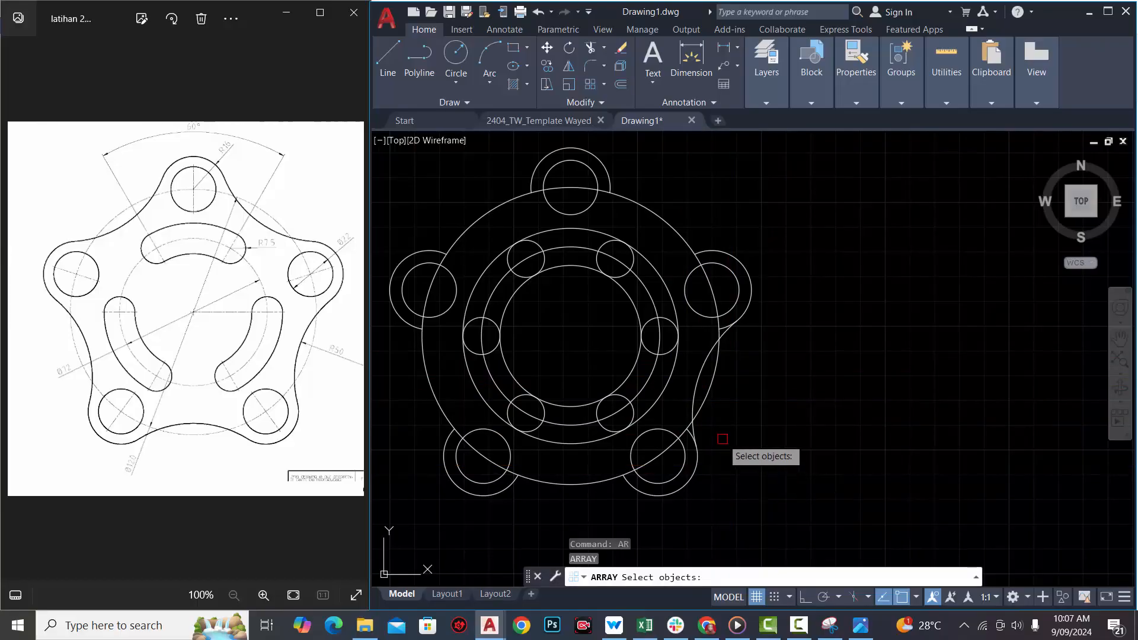
pyautogui.click(699, 395)
pyautogui.press('Return')
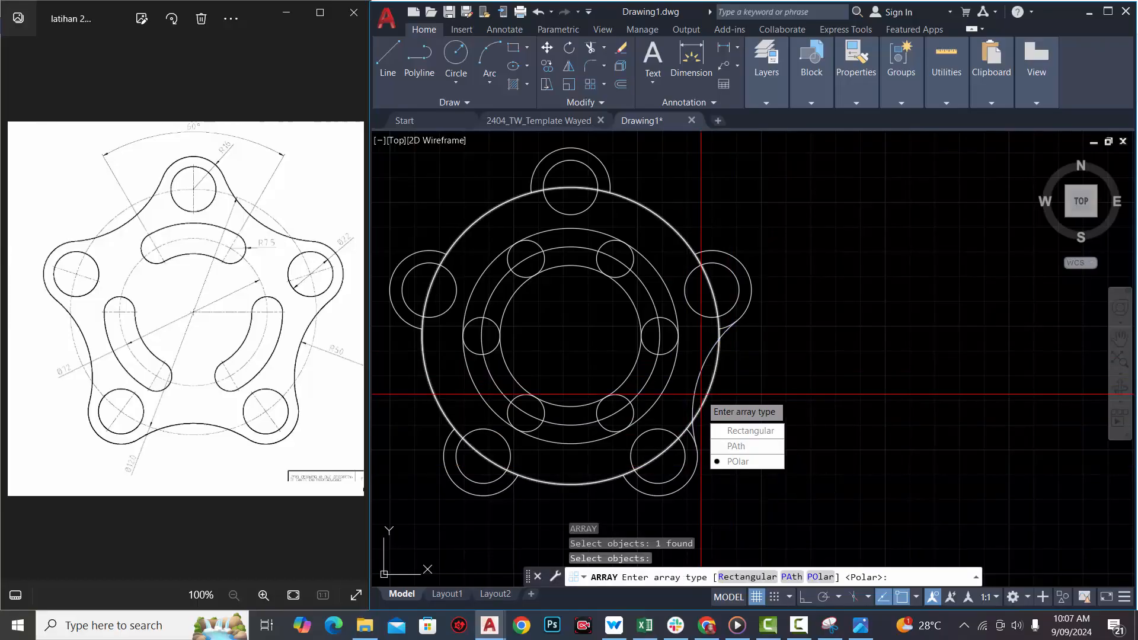
pyautogui.click(751, 461)
pyautogui.click(570, 335)
pyautogui.moveTo(526, 50); pyautogui.dragTo(476, 46)
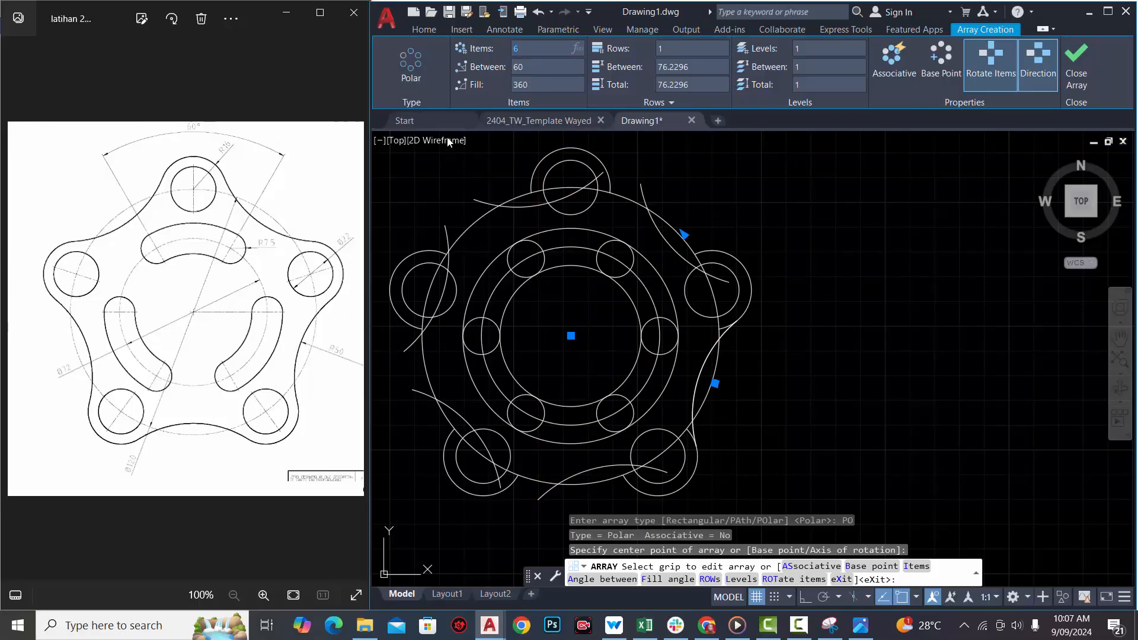
pyautogui.press('Return')
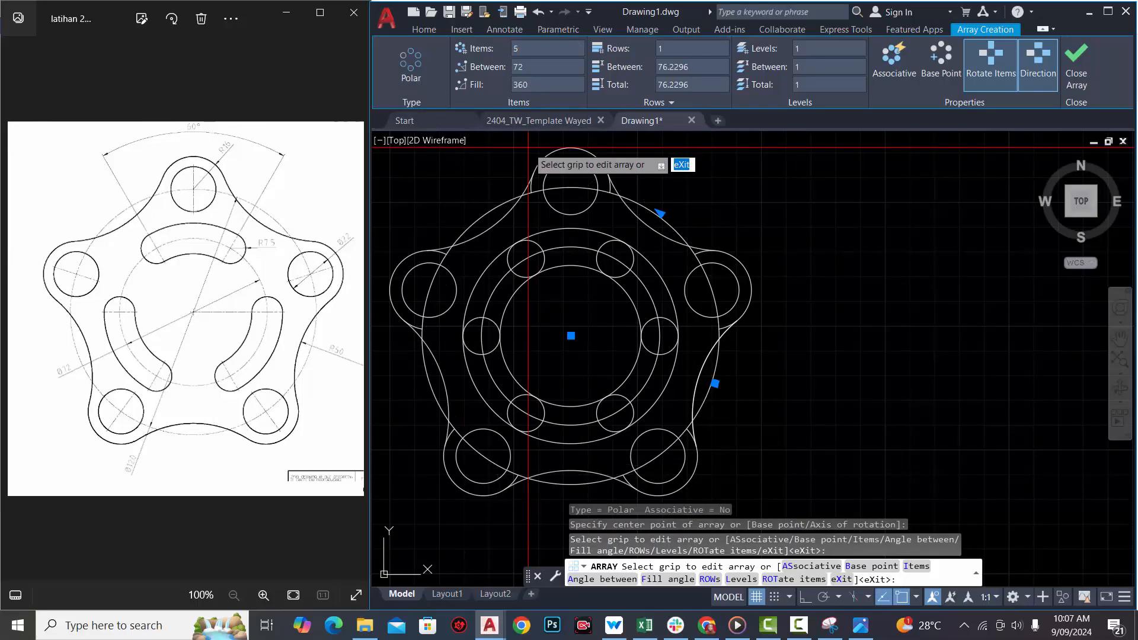
pyautogui.click(1075, 66)
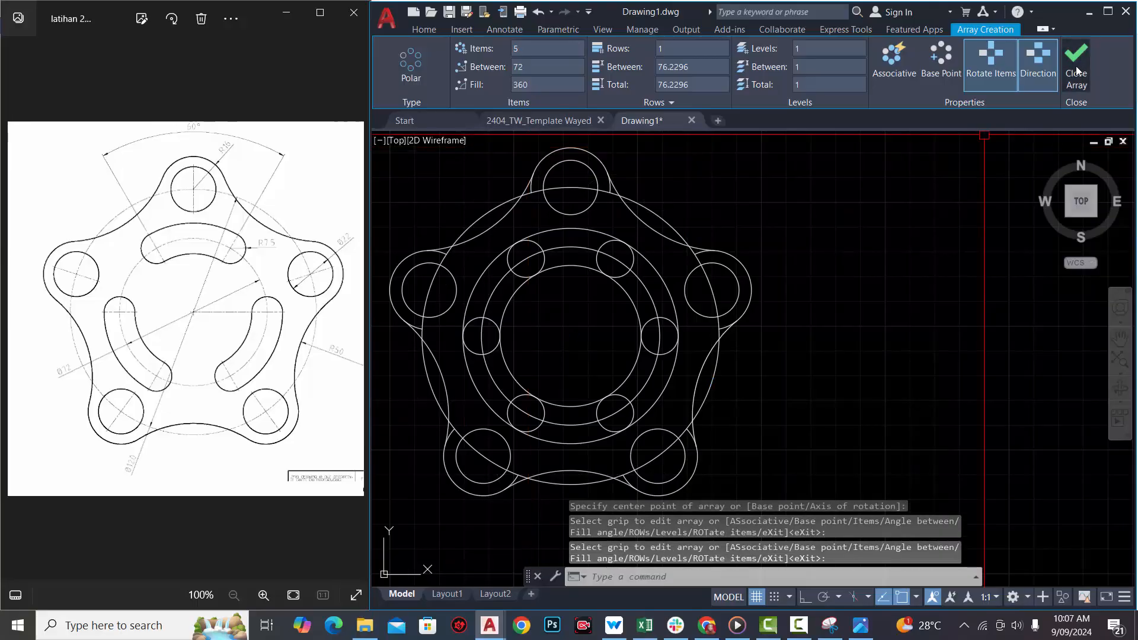
# Delete the 120 diameter circle and trim the leftover ends of the five lobe arcs back to the tangent 50 radius arcs.
pyautogui.click(712, 381)
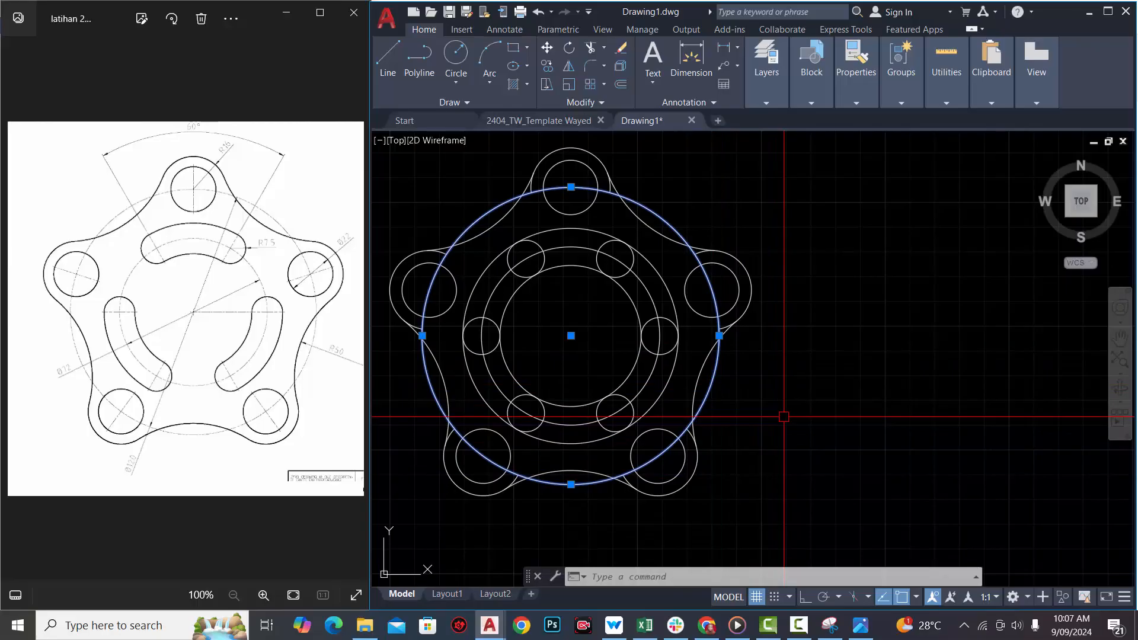
pyautogui.press('Delete')
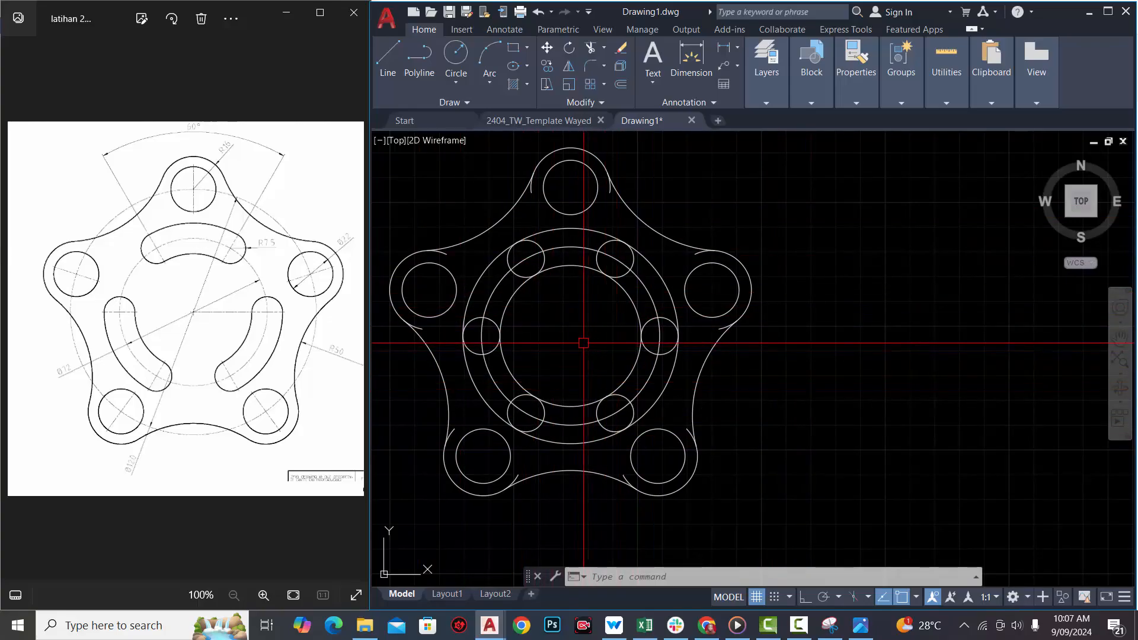
pyautogui.write('tr')
pyautogui.press('Return')
pyautogui.press('Return')
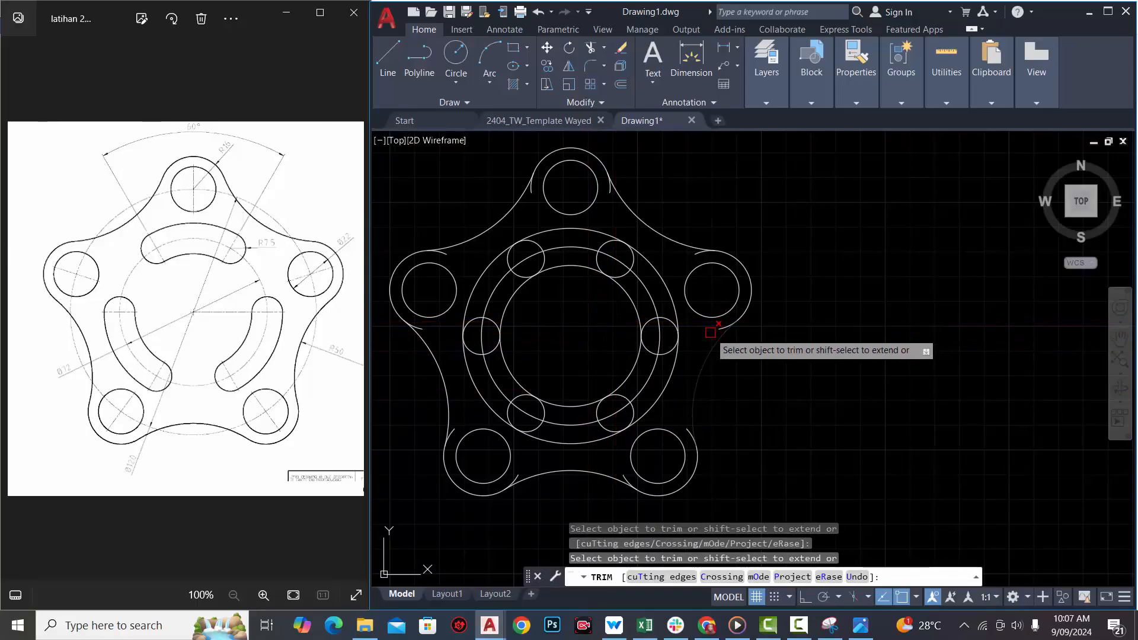
pyautogui.click(717, 328)
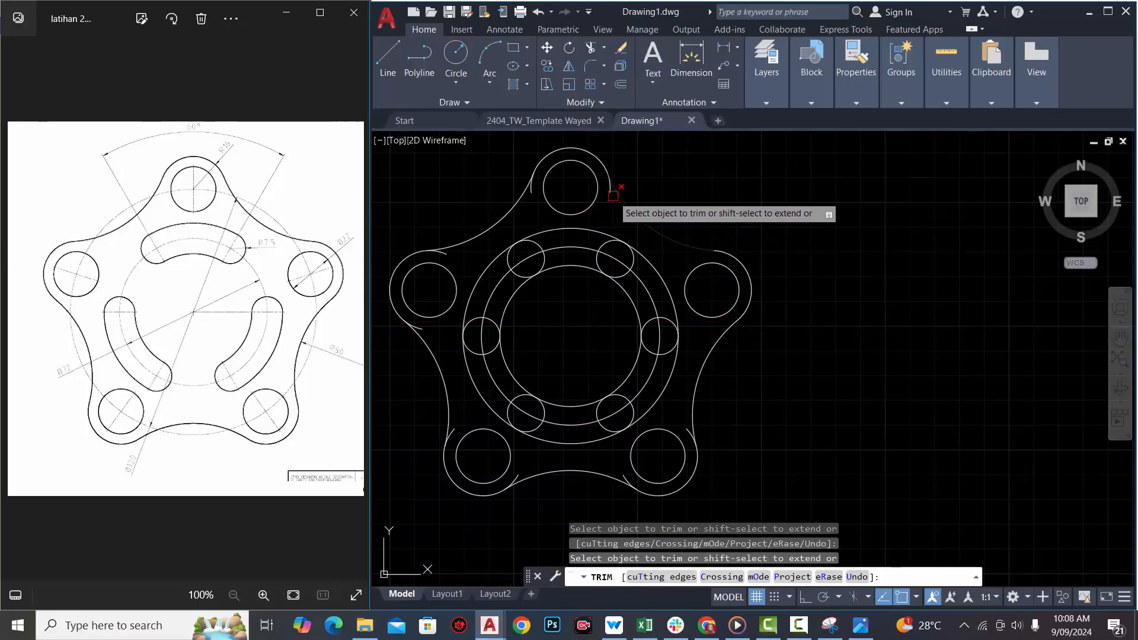
pyautogui.click(605, 191)
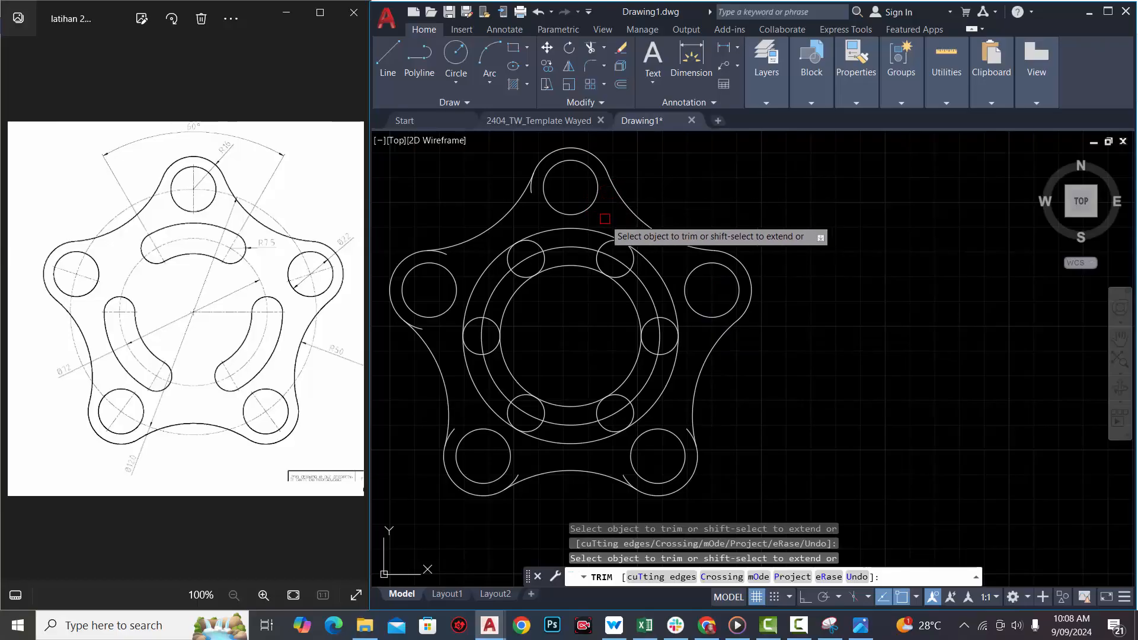
pyautogui.click(543, 179)
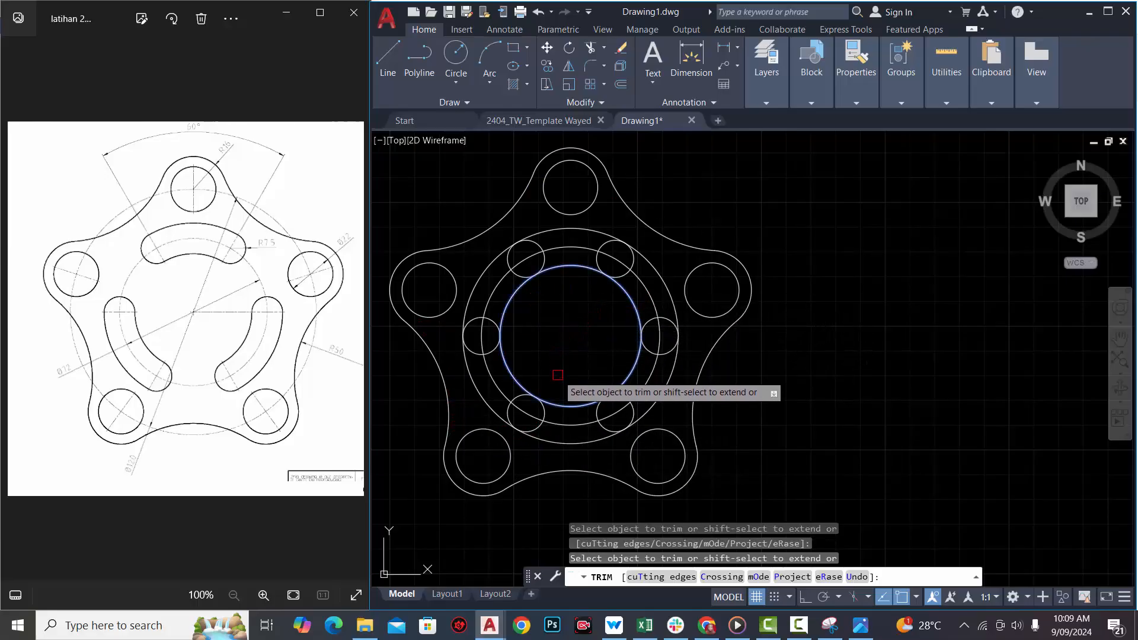
# Trim the two offset circles and the six 7.5 radius circles into three curved slots, and delete the 72 diameter circle running through them.
pyautogui.click(574, 440)
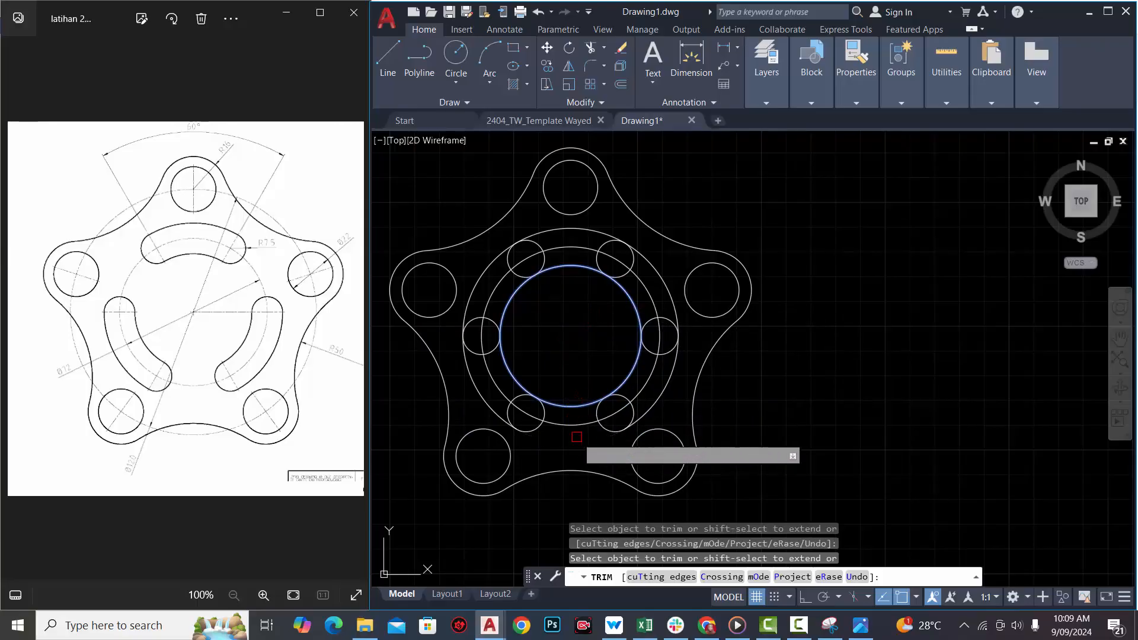
pyautogui.click(669, 274)
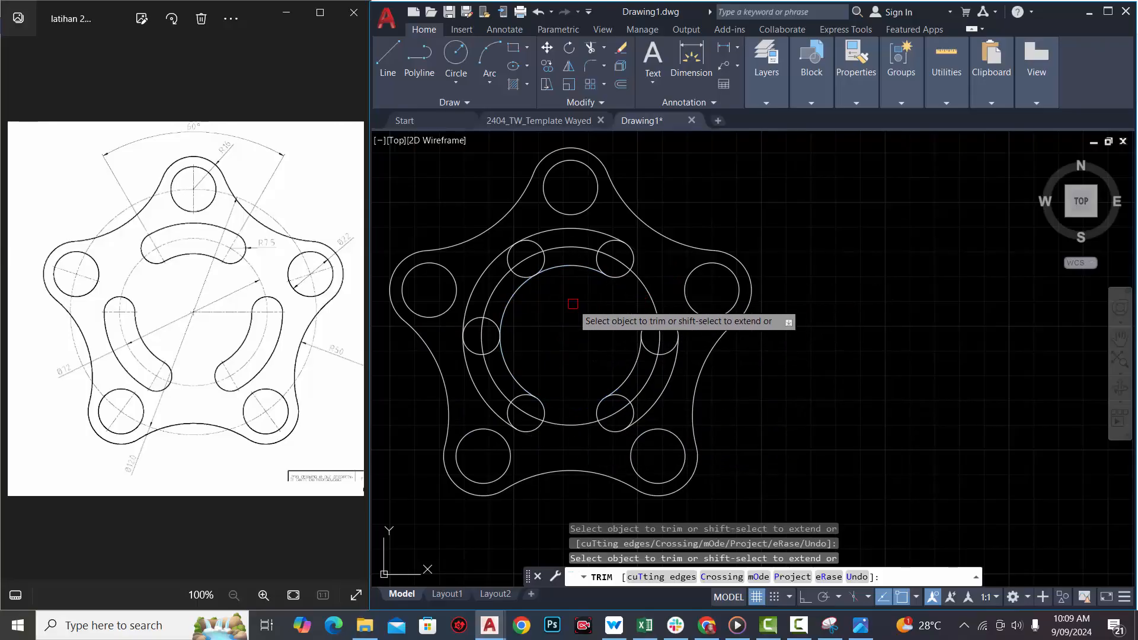
pyautogui.click(479, 283)
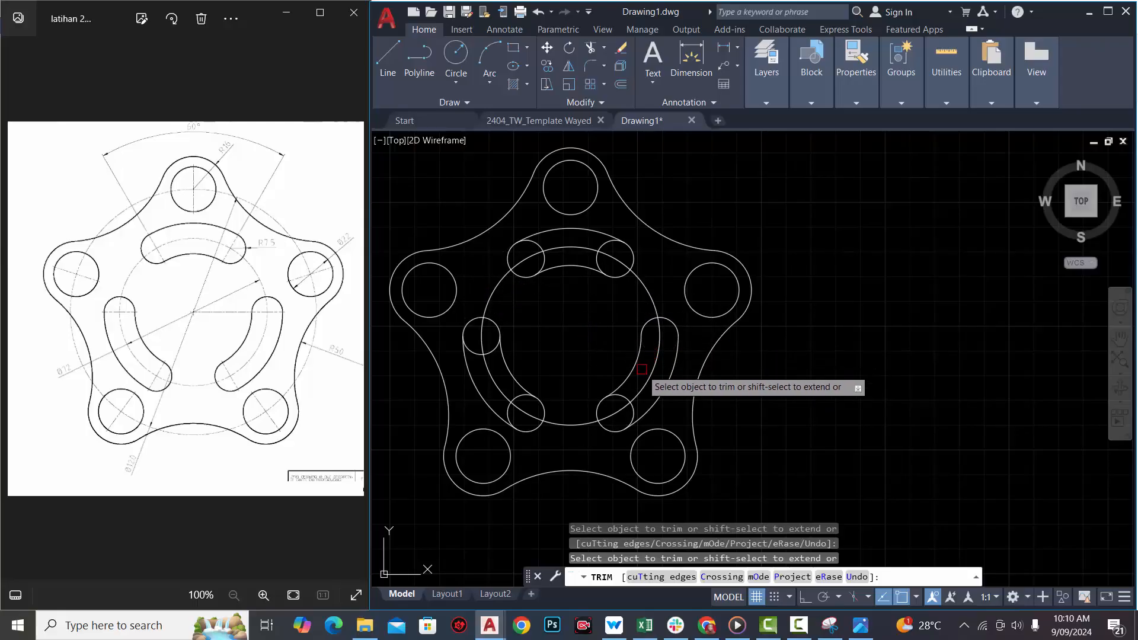
pyautogui.click(631, 394)
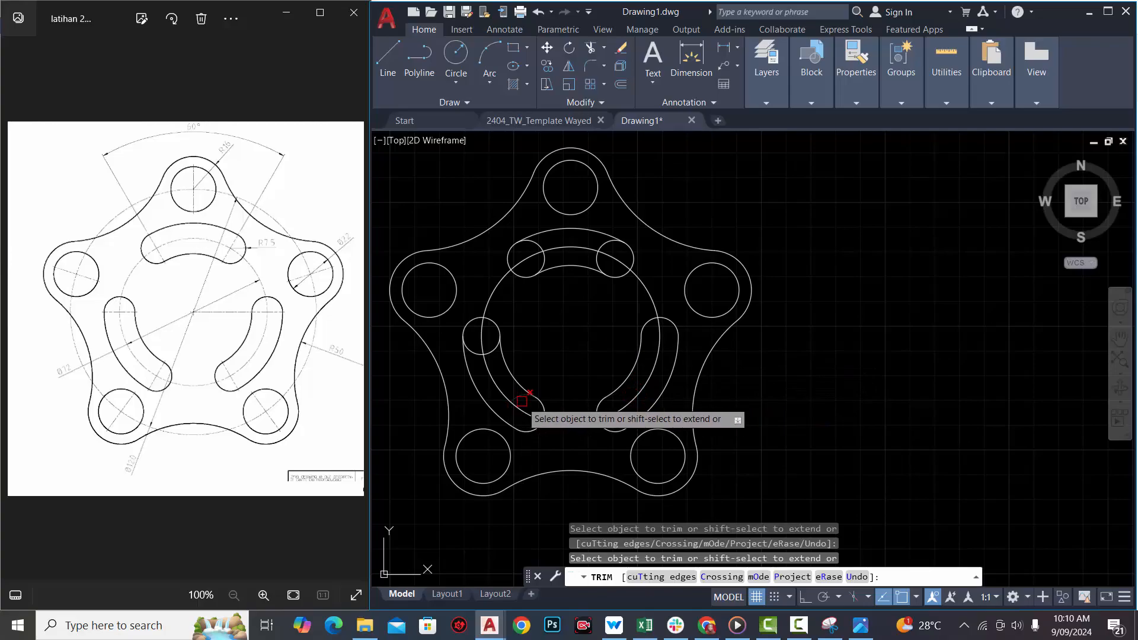
pyautogui.click(471, 348)
pyautogui.click(606, 248)
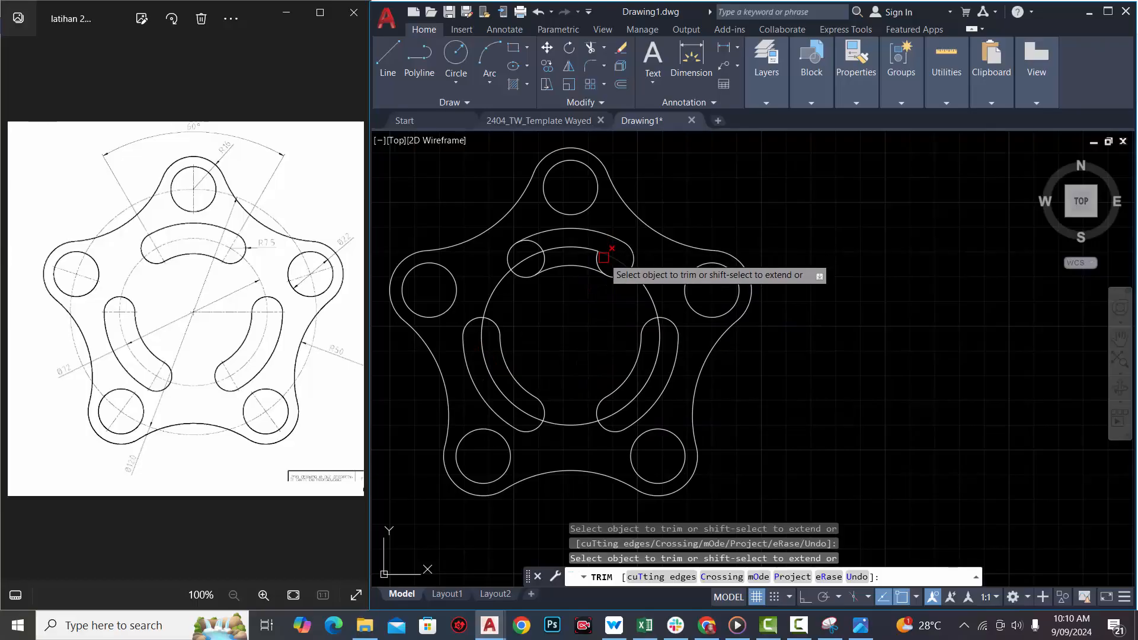
pyautogui.click(538, 246)
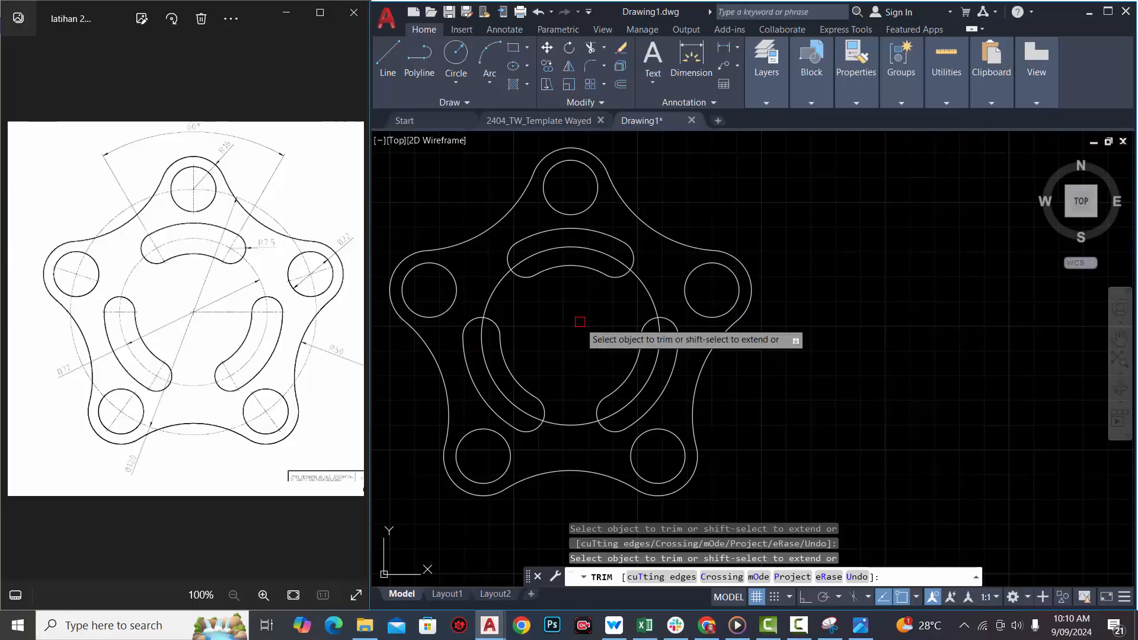
pyautogui.press('Return')
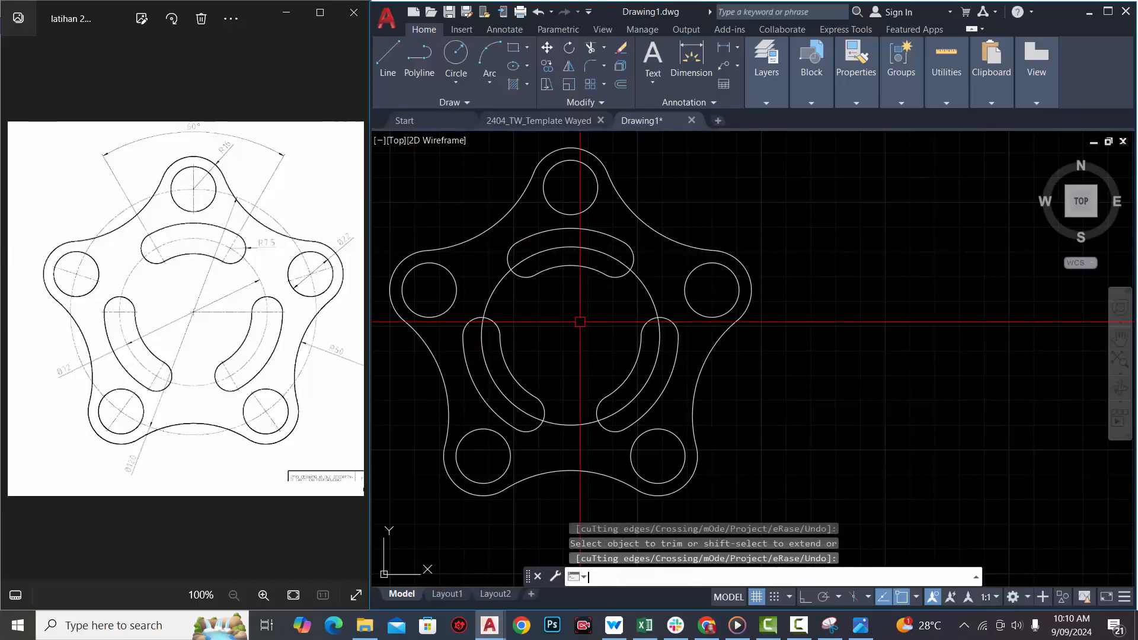
pyautogui.click(654, 290)
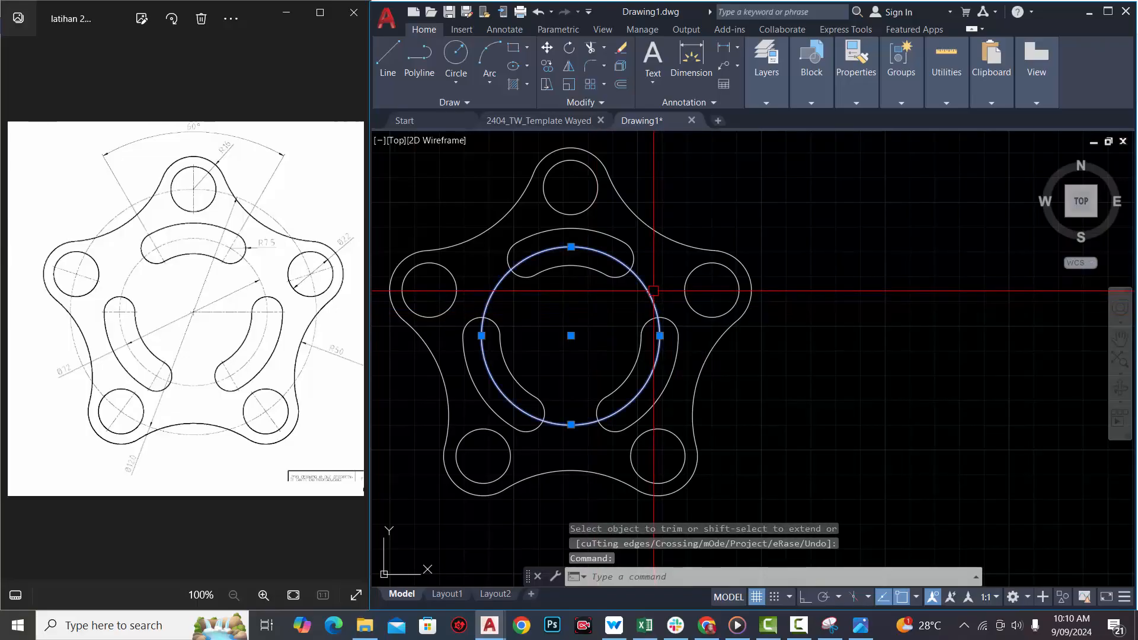
pyautogui.press('Delete')
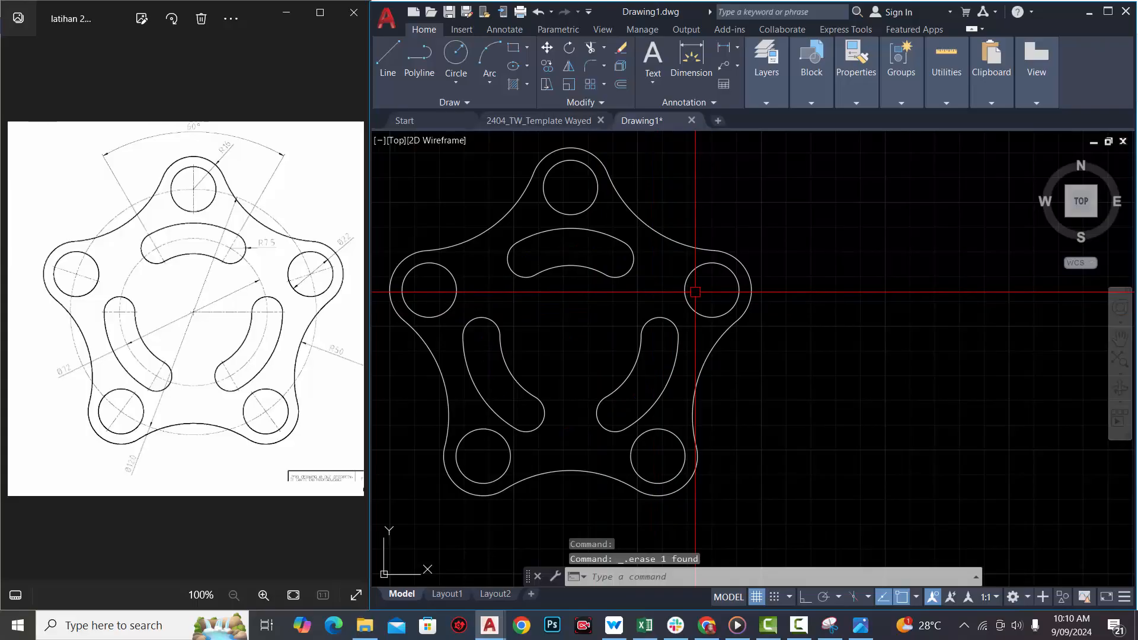